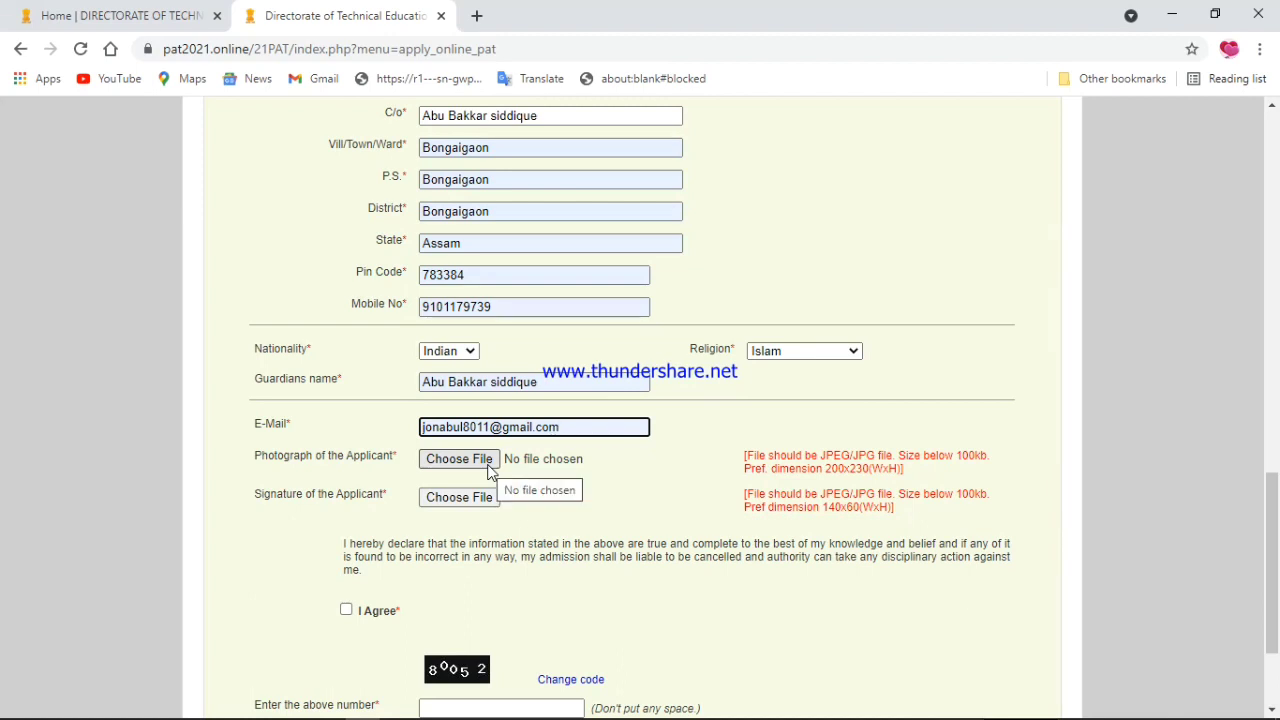
Attach DSC_0583 from the Desktop folder as the photograph and the signture image as the signature.
left_click(489, 468)
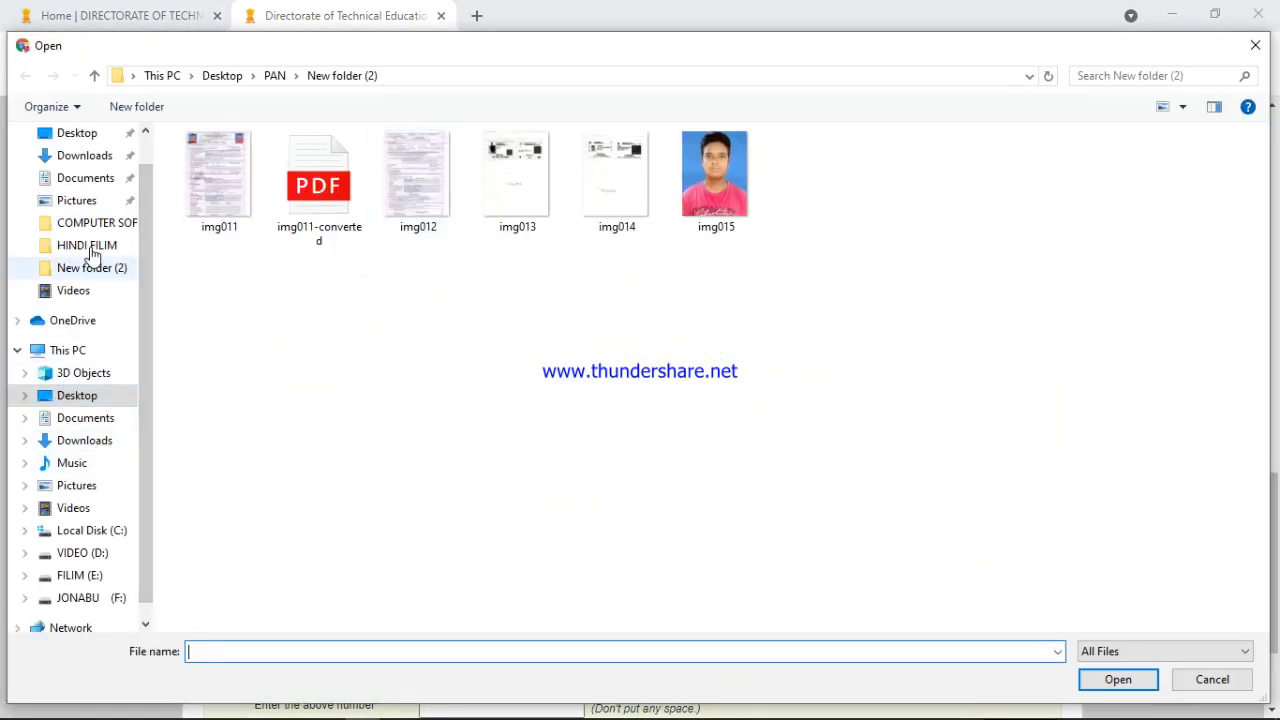
left_click(80, 136)
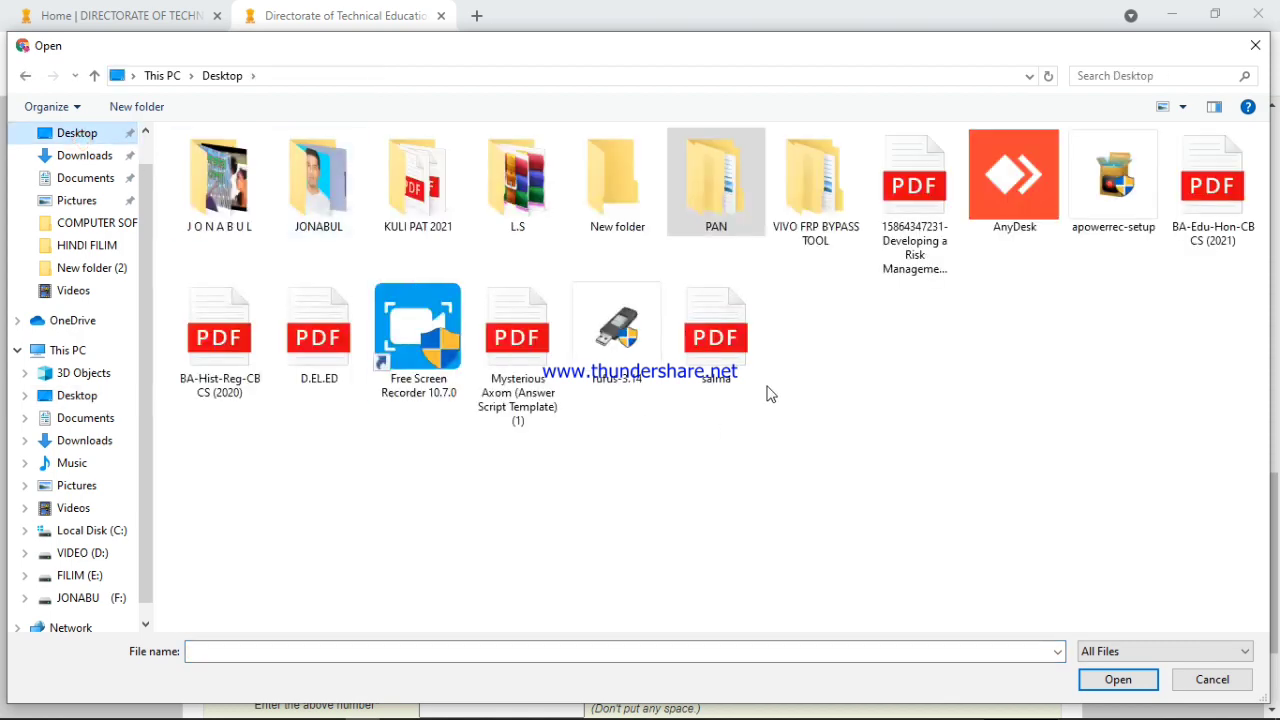
double_click(306, 206)
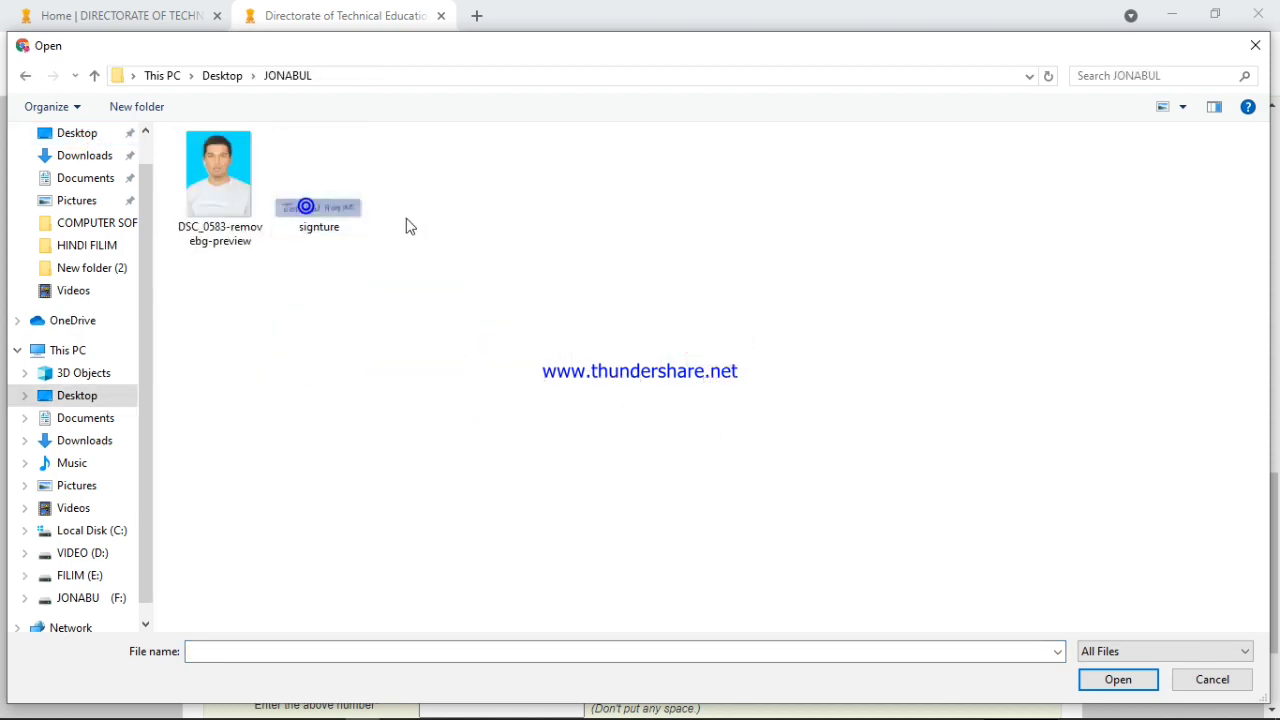
double_click(237, 205)
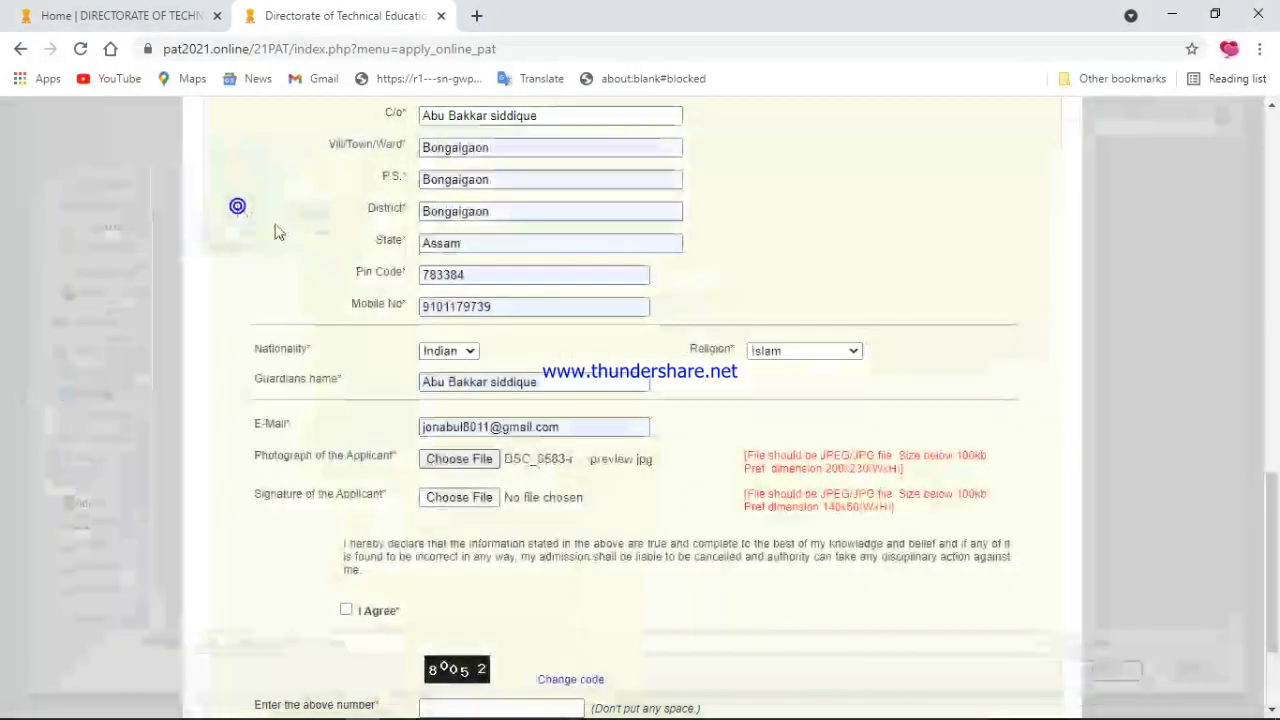
left_click(452, 497)
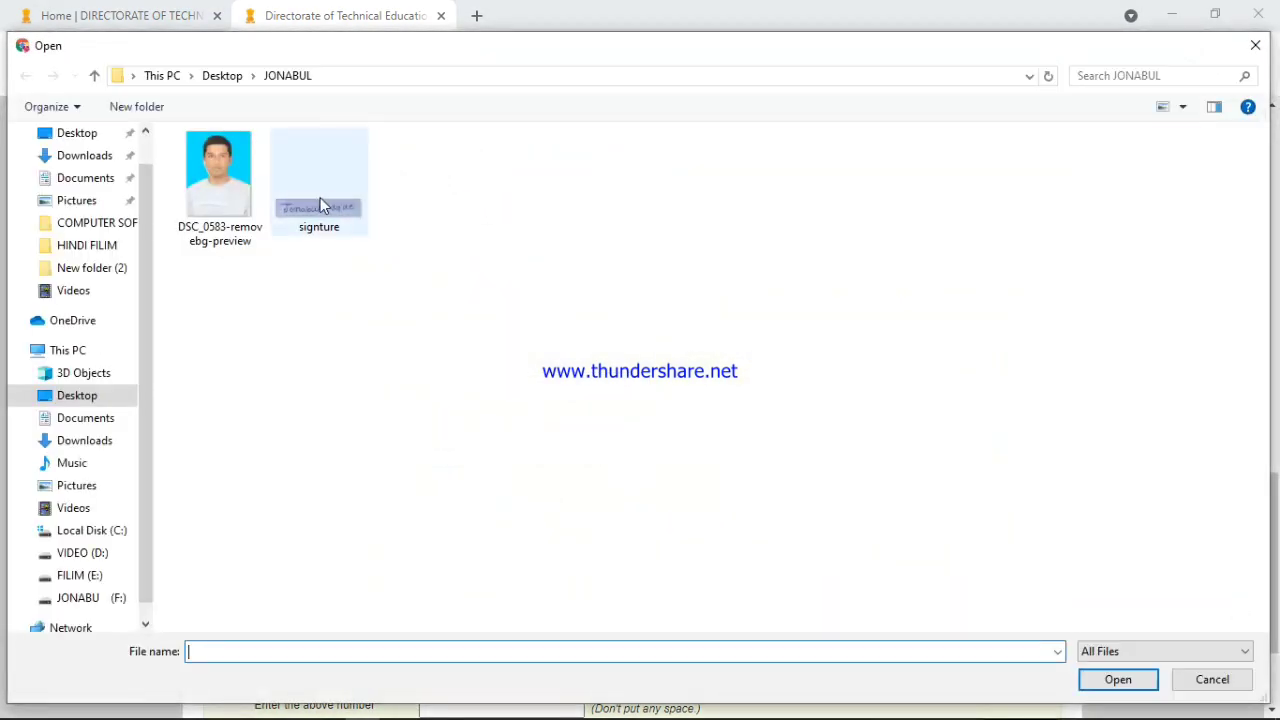
double_click(320, 200)
Accept the declaration, enter captcha 800 and submit the application form.
left_click(347, 610)
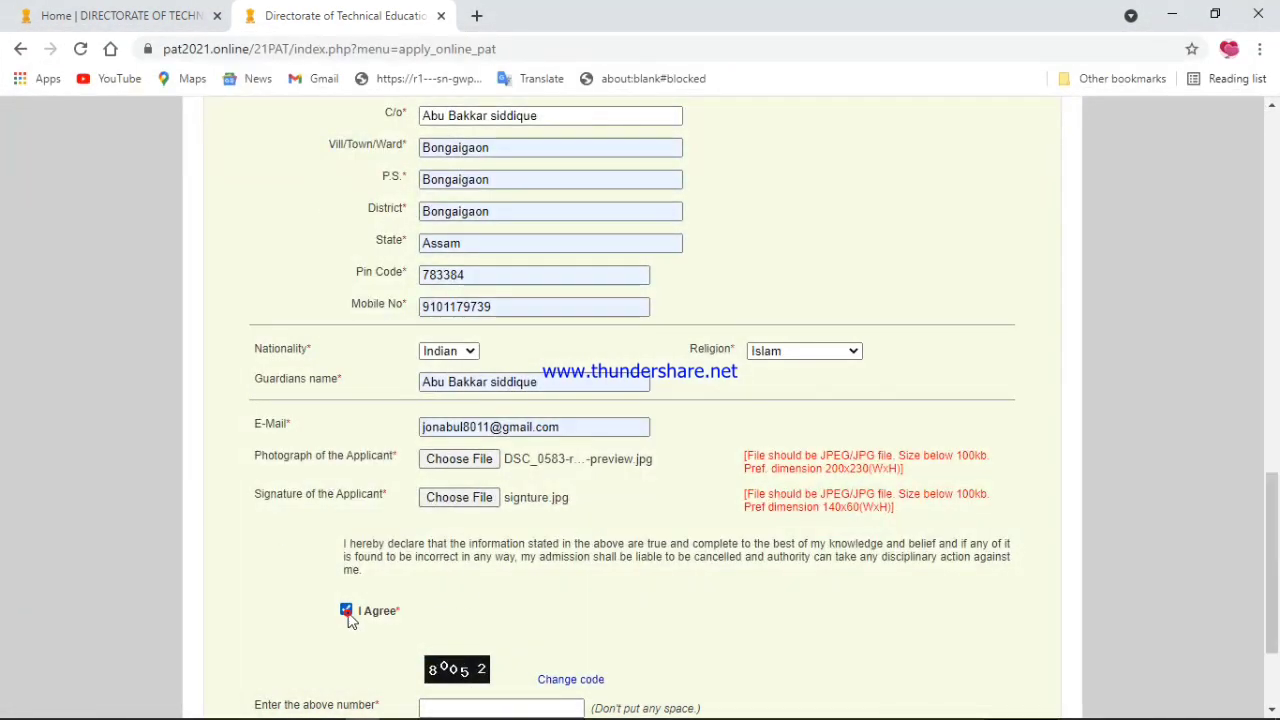
scroll(614, 626, "down", 2)
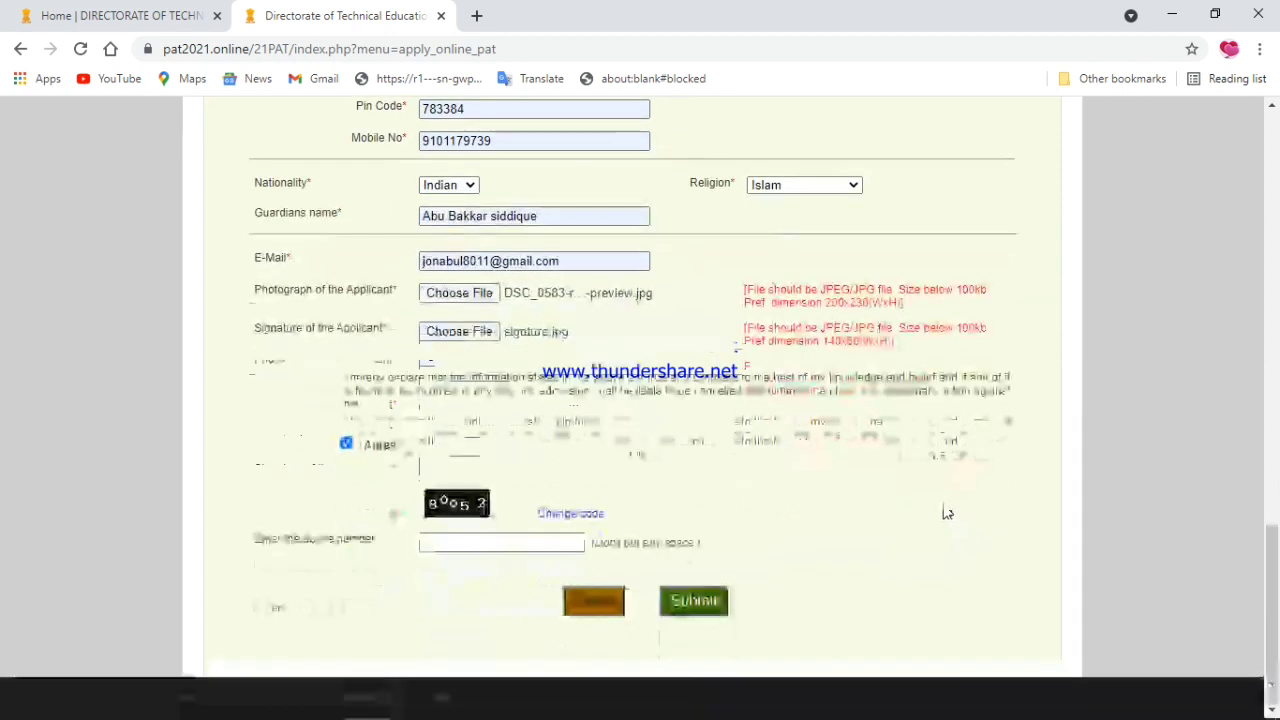
left_click(505, 541)
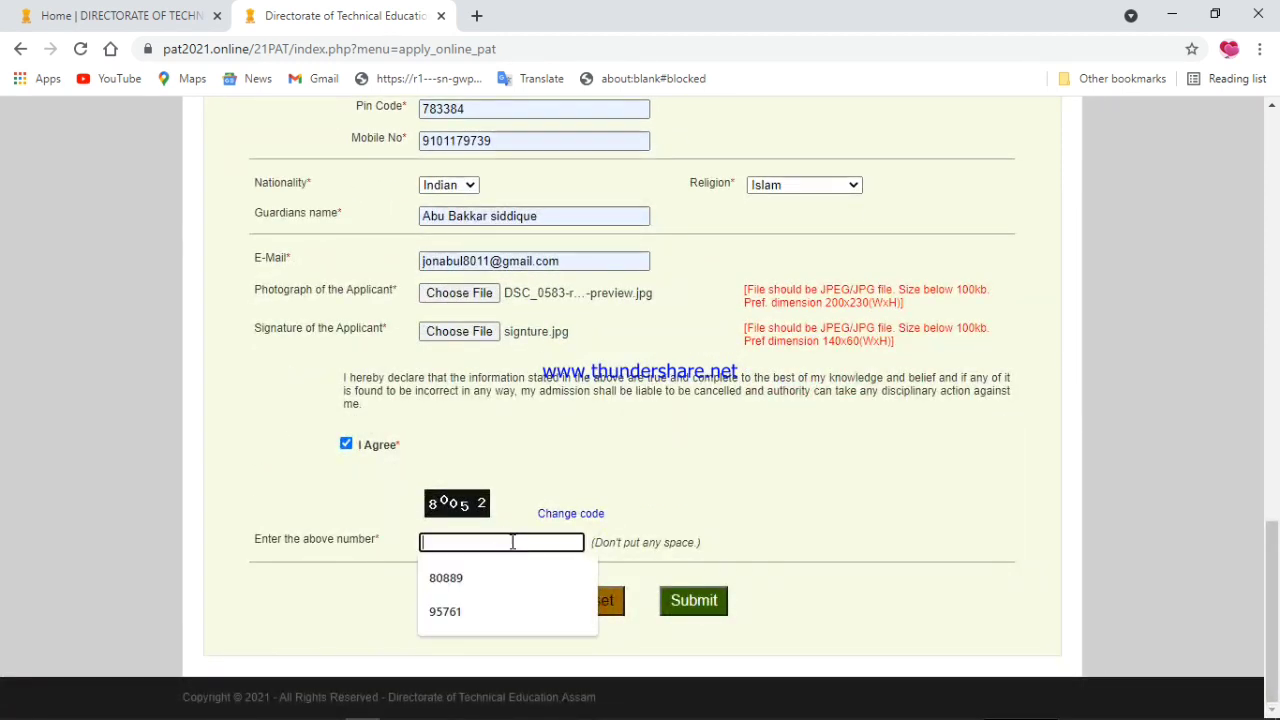
type("80052")
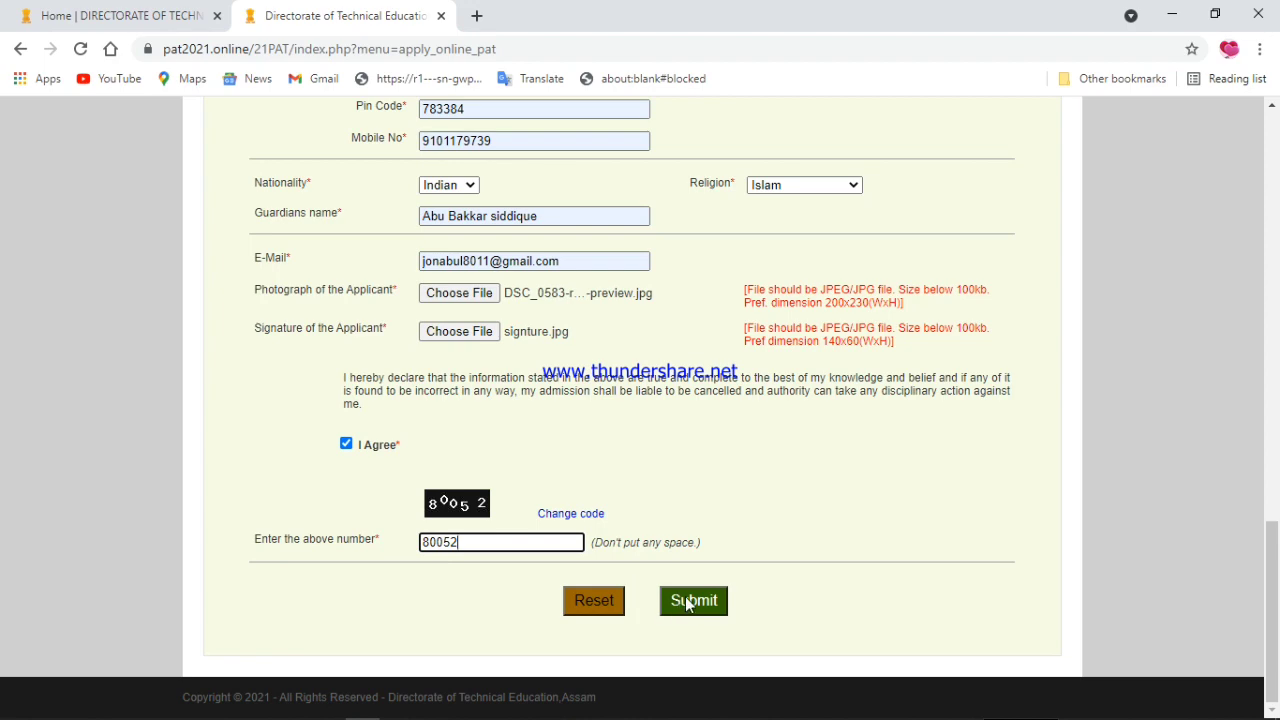
left_click(687, 603)
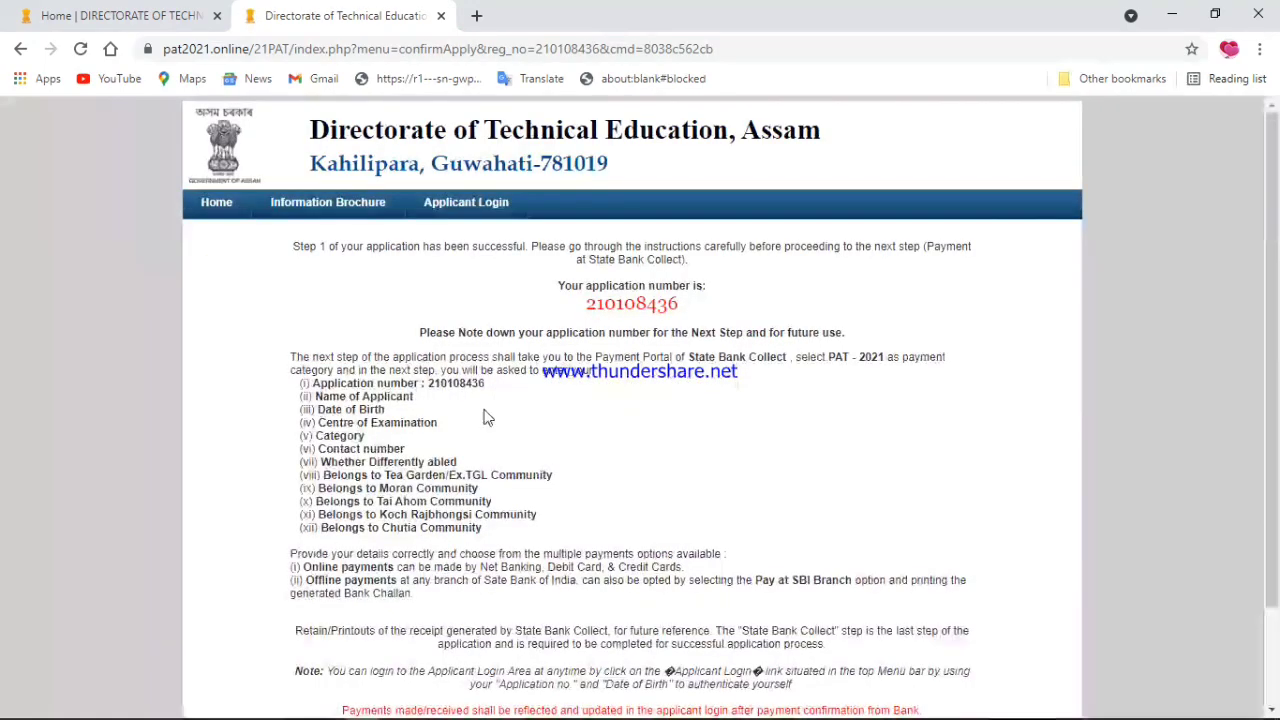
Copy the issued application number, paste it into a new browser tab, and return to the DTE confirmation page.
mouse_move(586, 303)
left_mouse_down()
mouse_move(684, 306)
mouse_move(577, 307)
left_mouse_up()
key("ctrl+c")
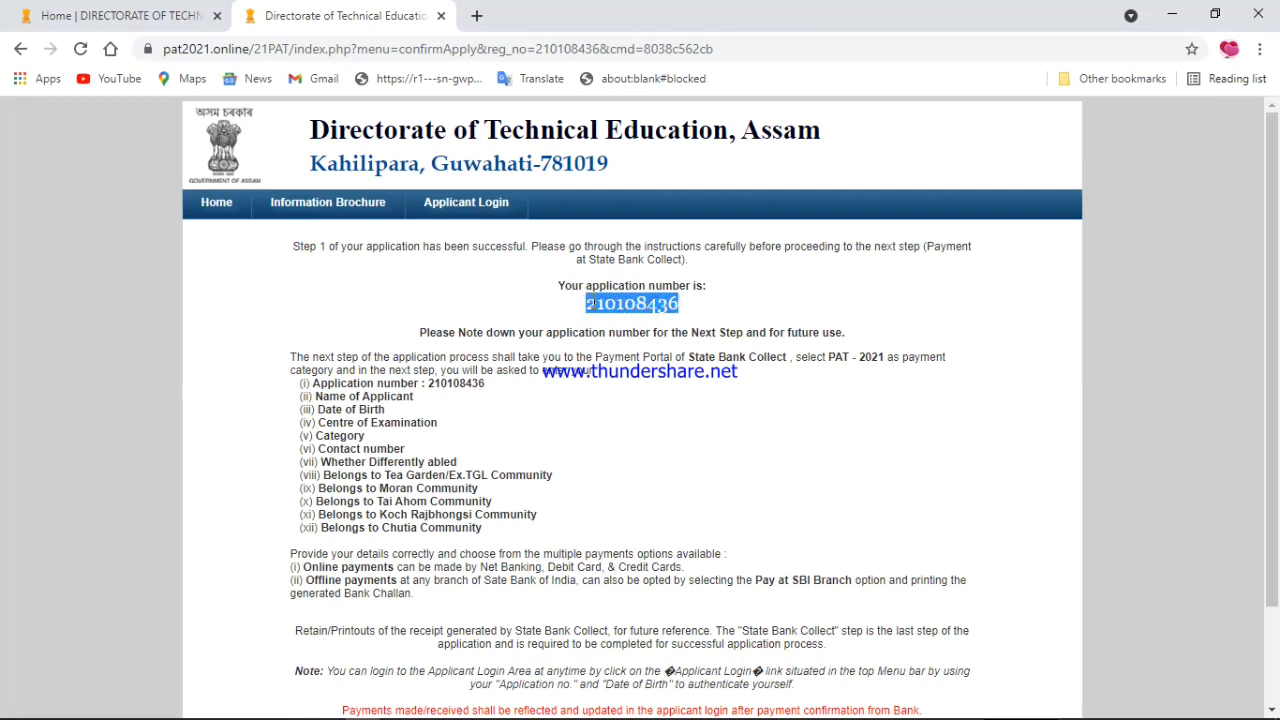
left_click(478, 17)
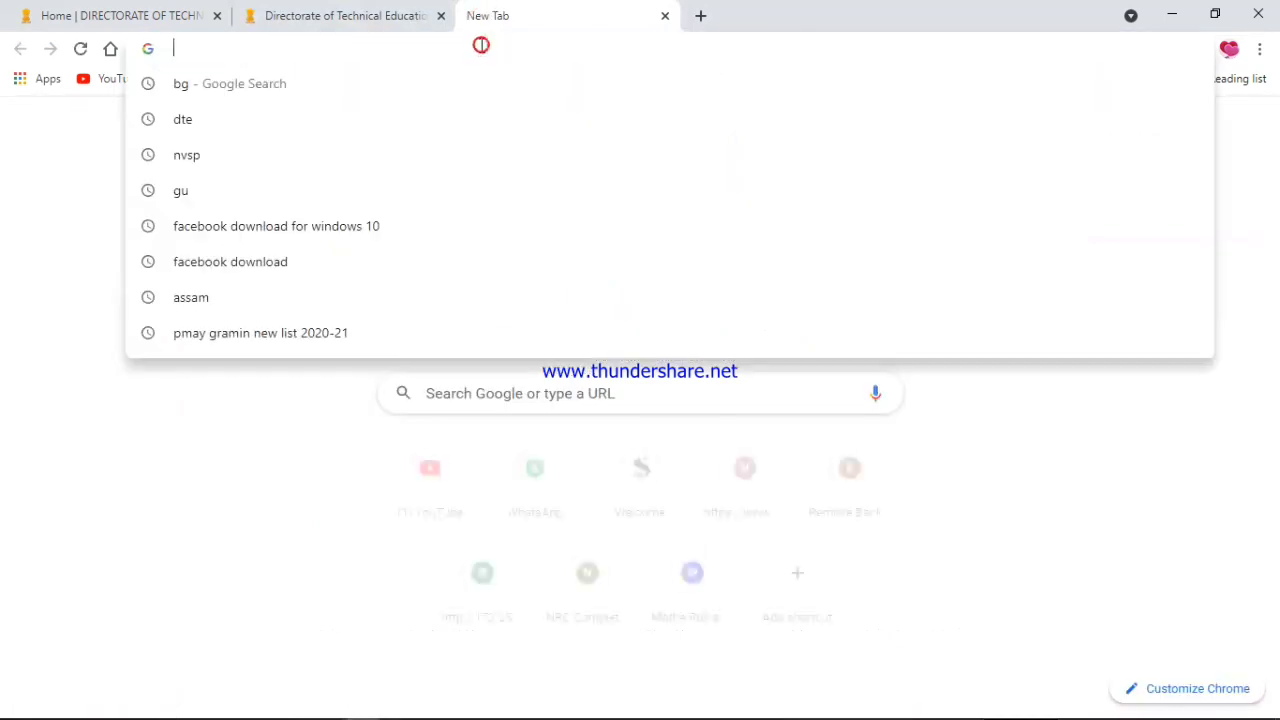
key("ctrl+v")
left_click(400, 16)
scroll(688, 600, "down", 2)
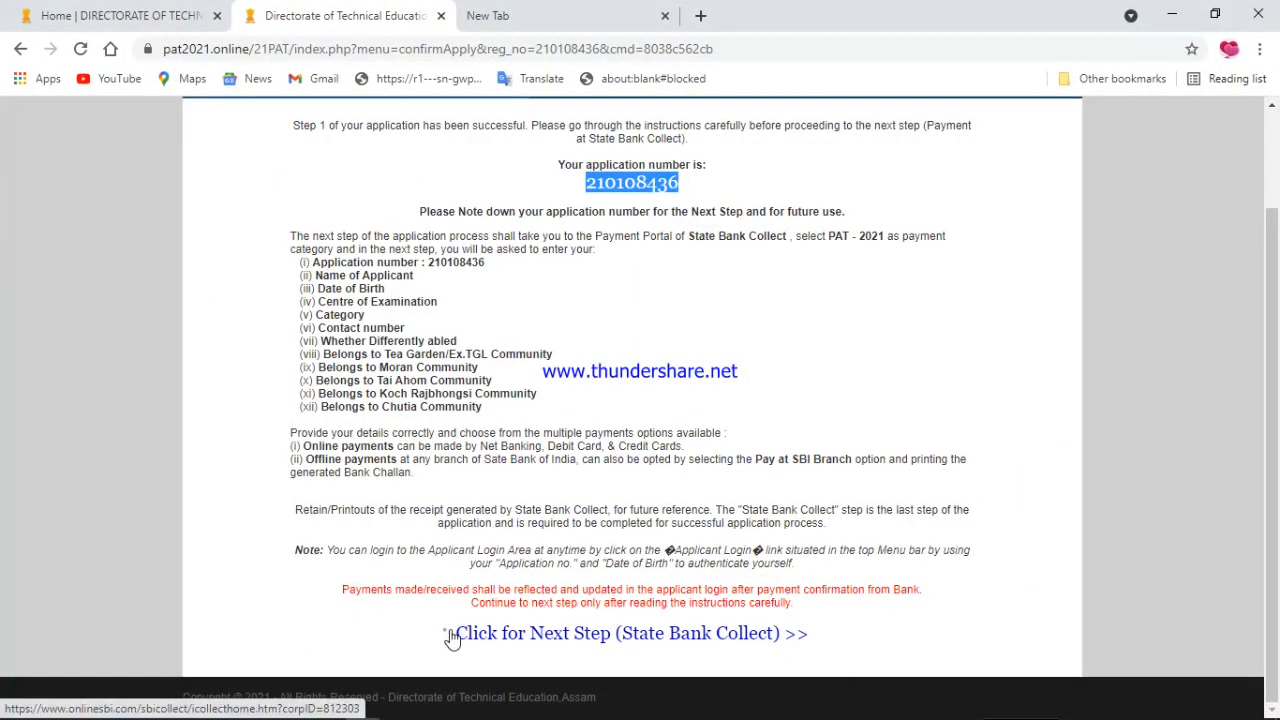
Go to State Bank Collect, accept its terms, and pick PAT - 2021 as the payment category.
left_click(596, 638)
left_click_drag(606, 600, 552, 603)
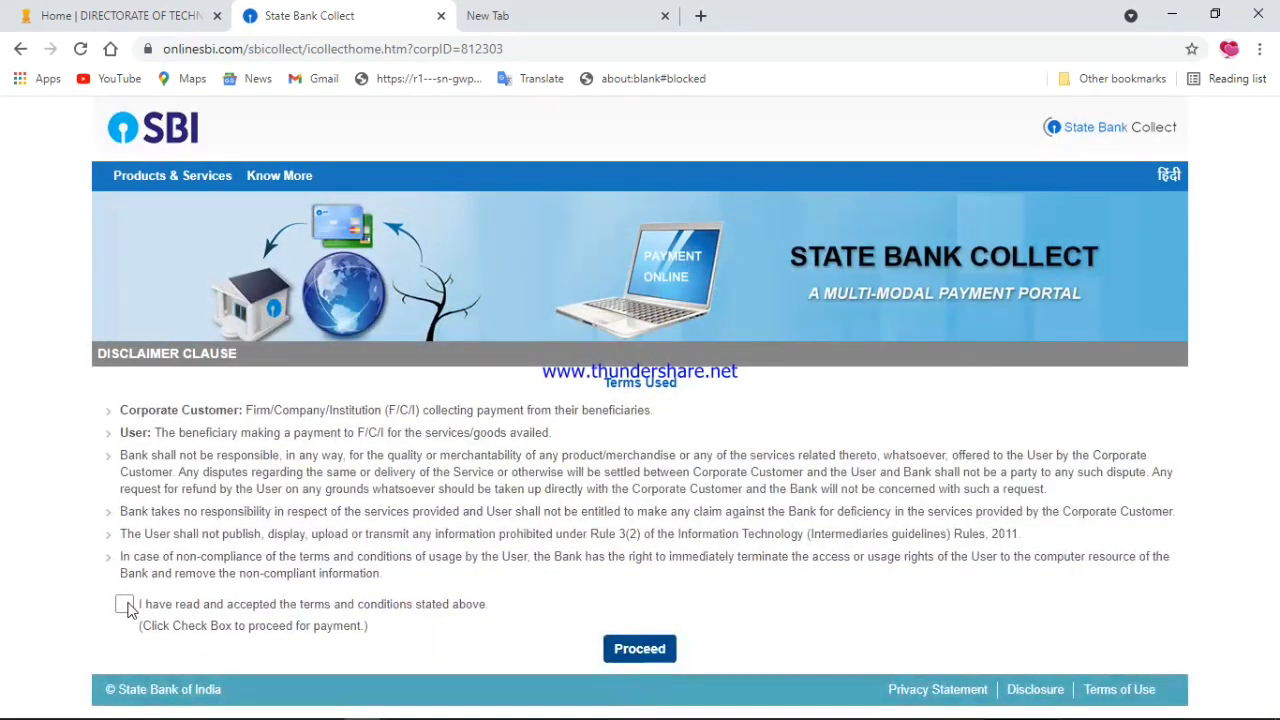
left_click(124, 605)
left_click(640, 648)
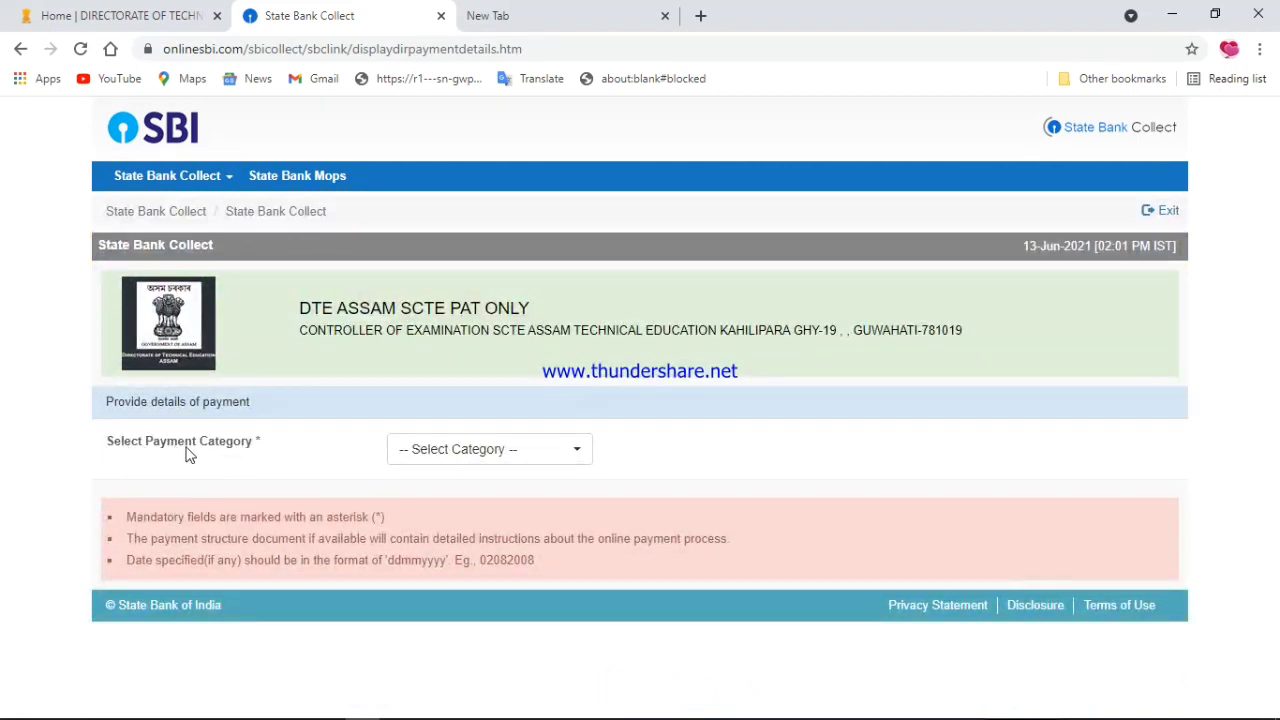
left_click(513, 455)
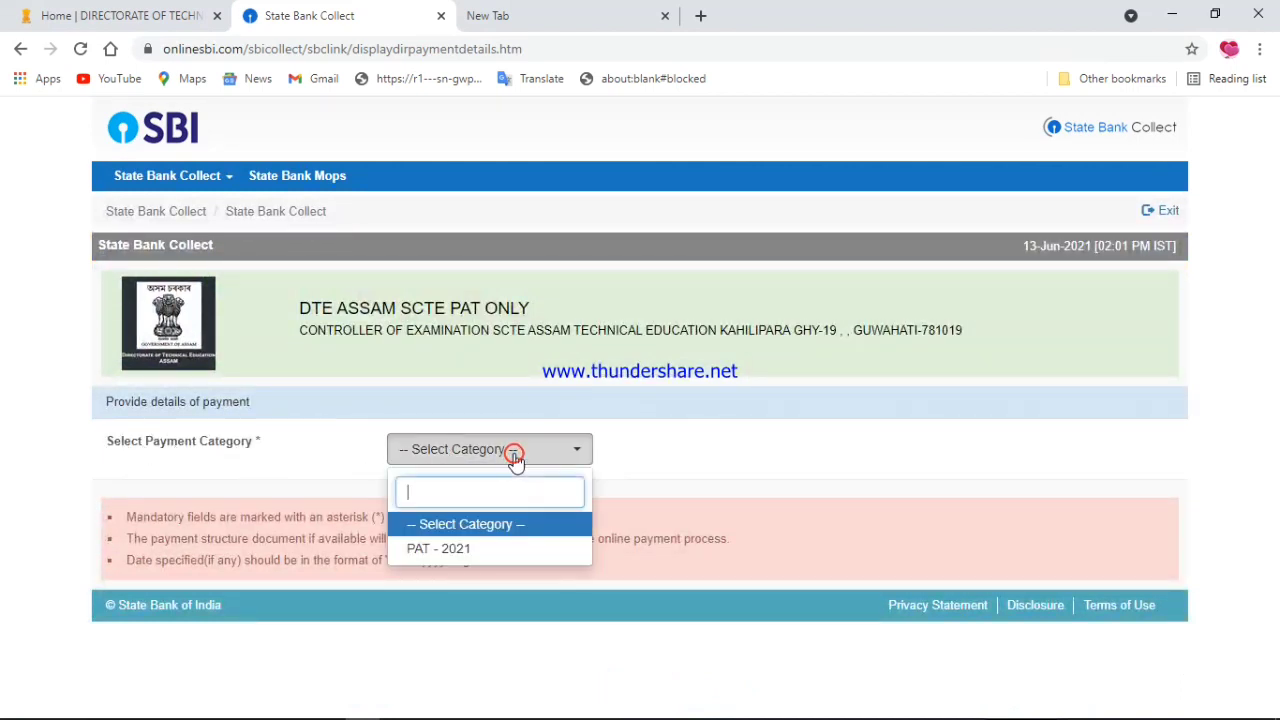
left_click(440, 549)
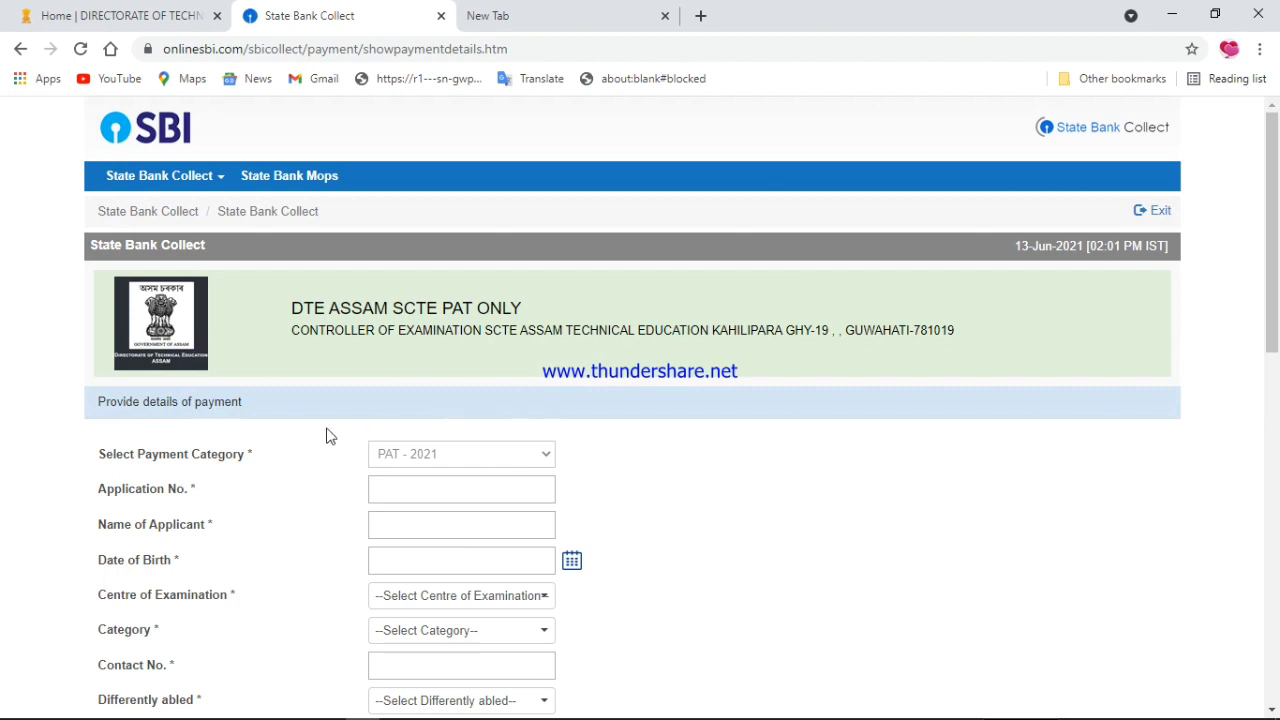
Enter the application number and fill the applicant's name from saved details.
left_click(467, 498)
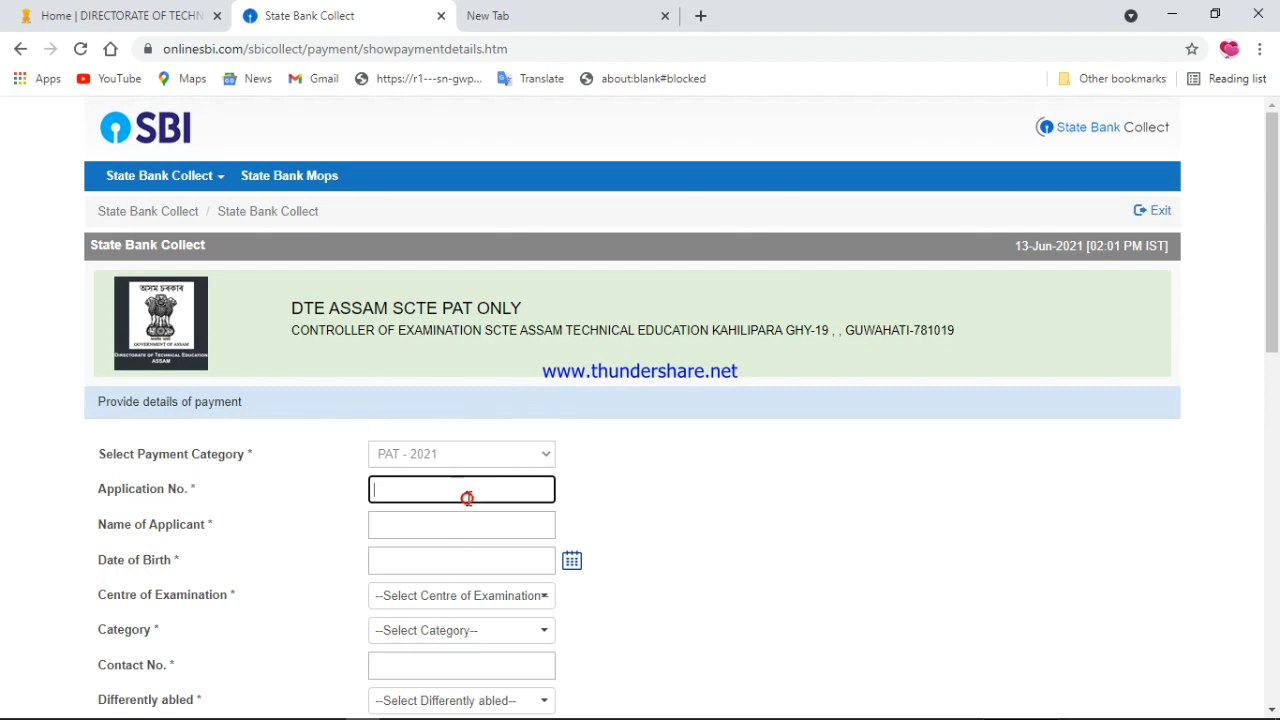
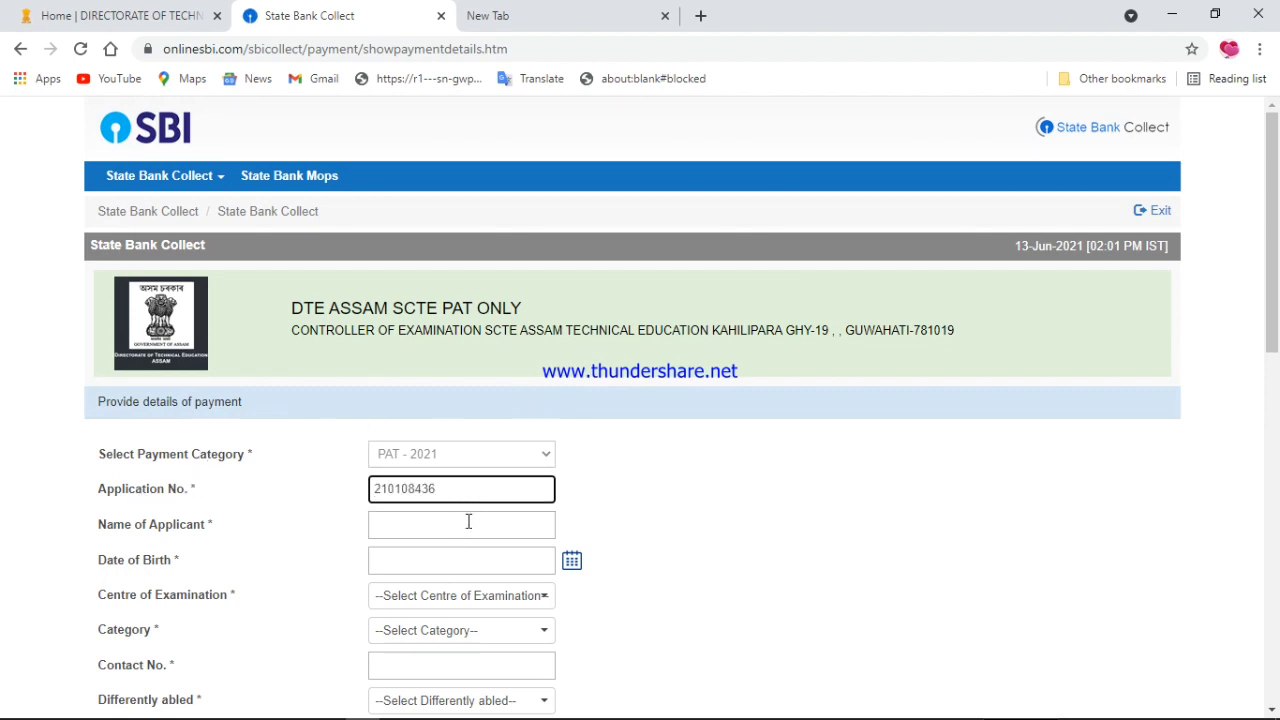
left_click(466, 524)
left_click(472, 322)
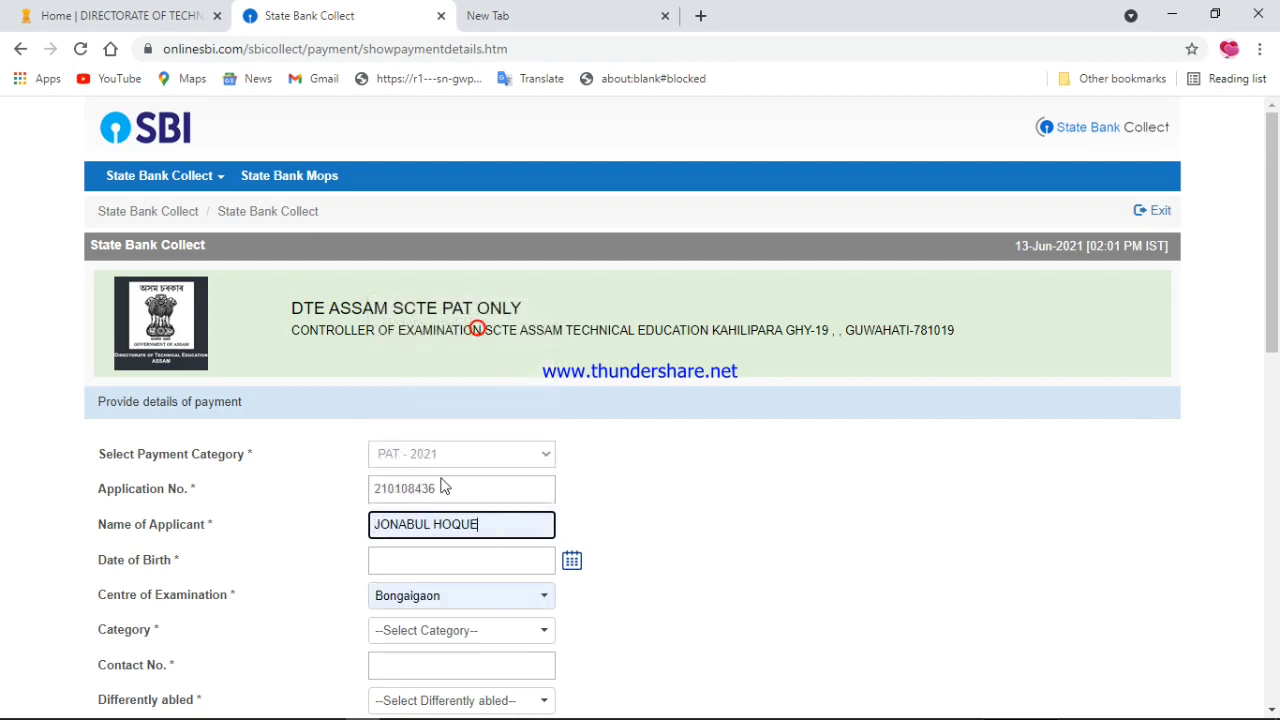
Set the applicant's date of birth to 3/1/2002 in the calendar.
left_click(424, 563)
left_click(571, 561)
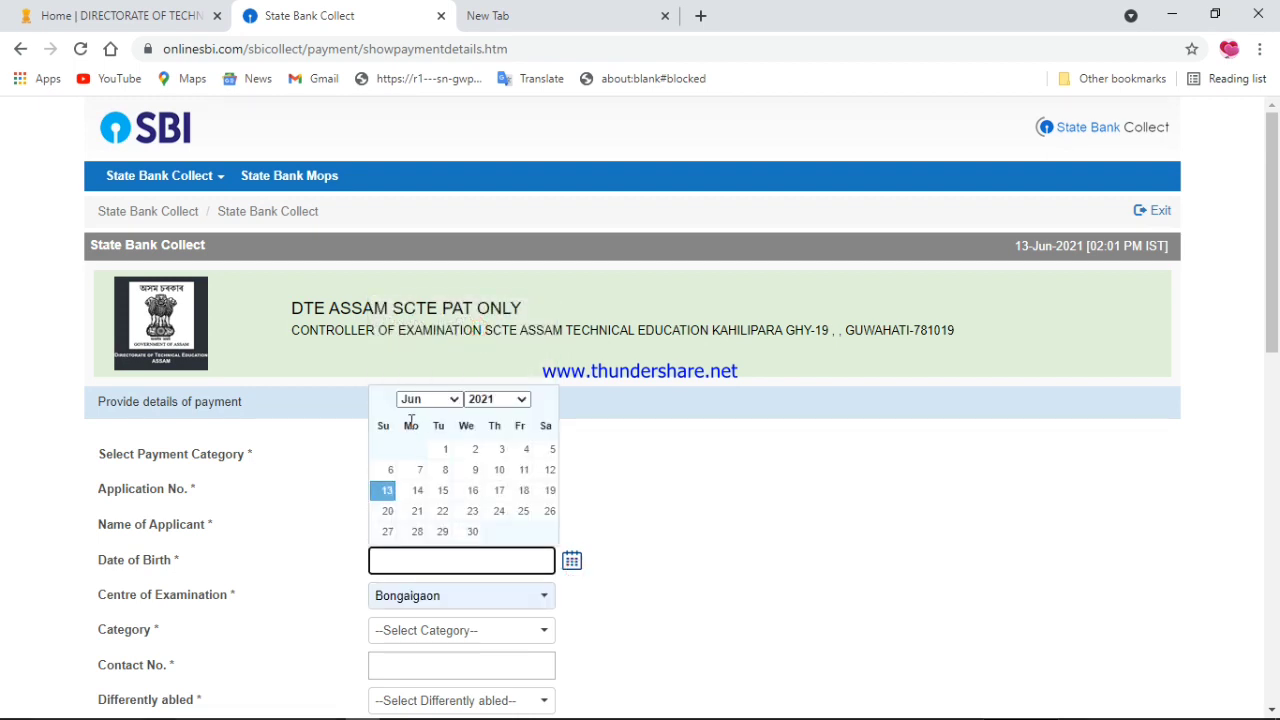
left_click(430, 400)
left_click(416, 414)
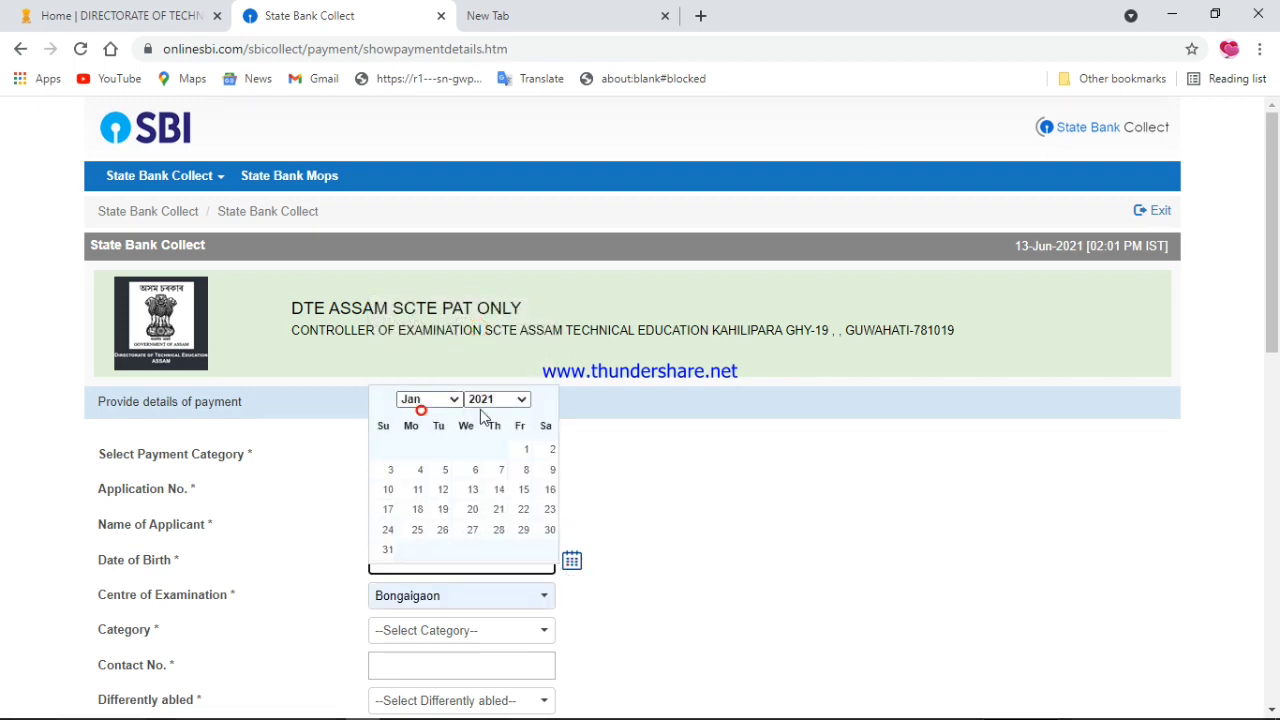
left_click(497, 399)
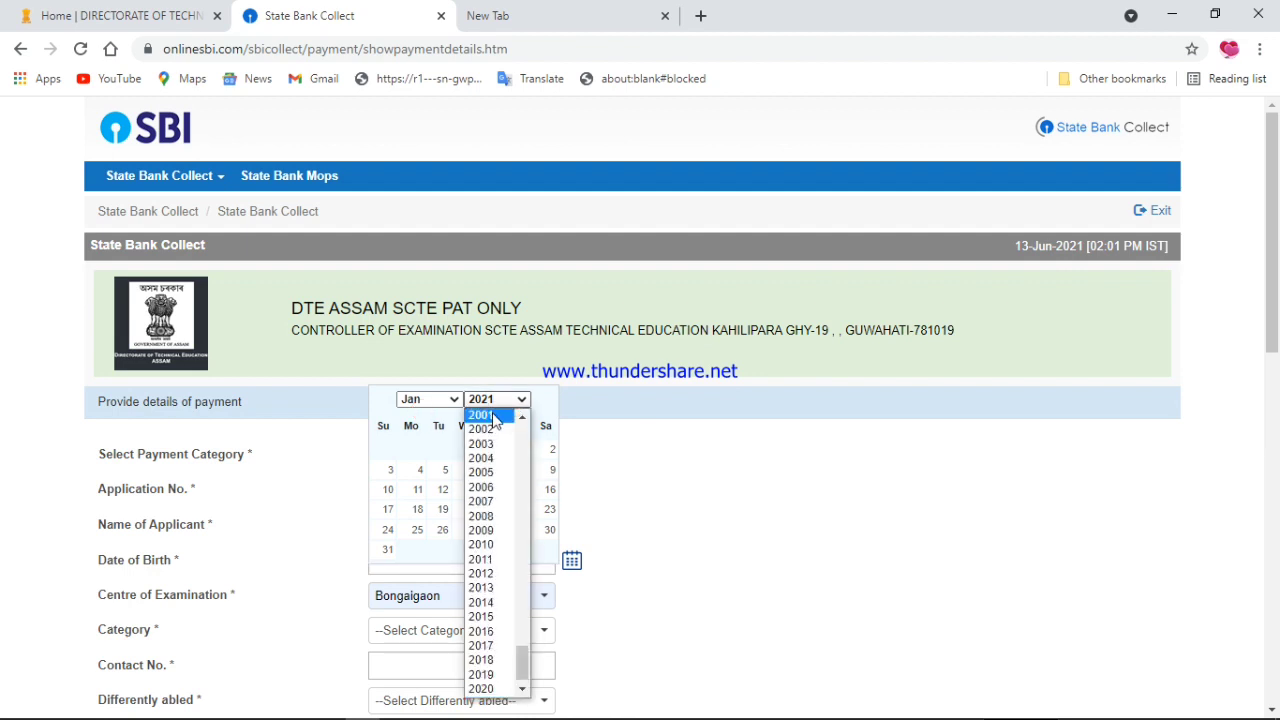
left_click(494, 426)
left_click(500, 450)
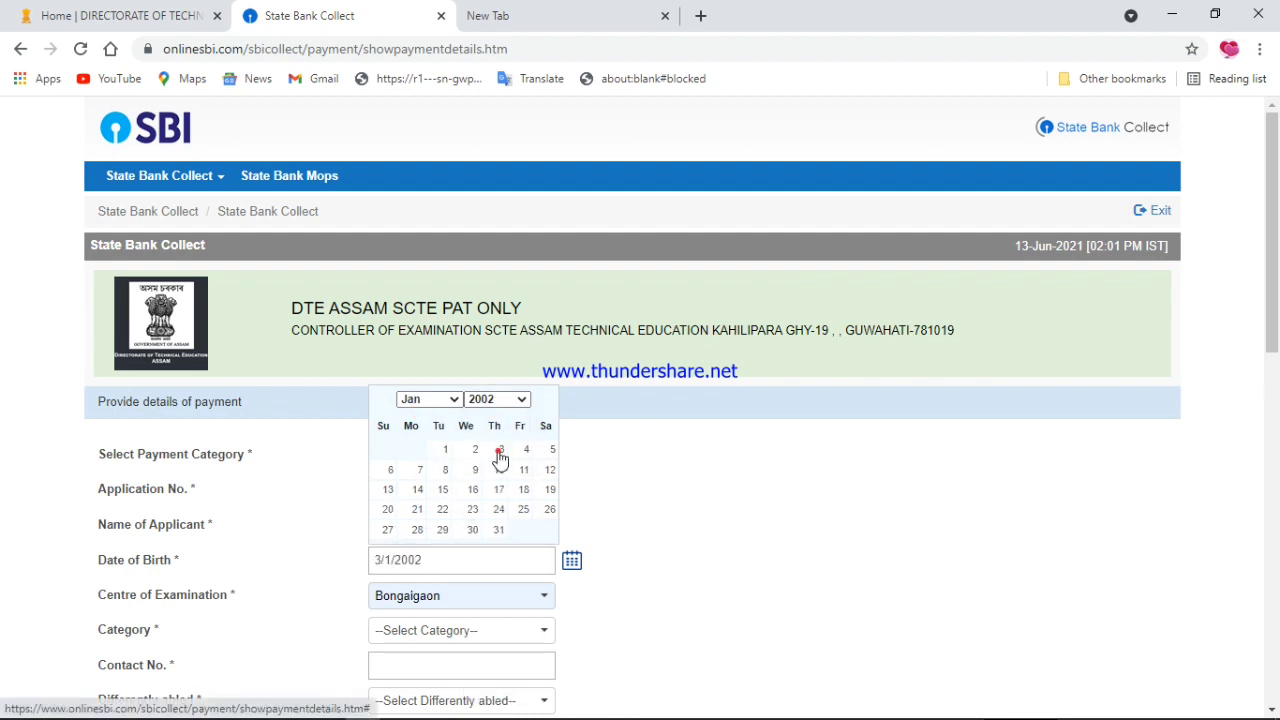
Choose General as the applicant category and fill in the contact number.
left_click(451, 632)
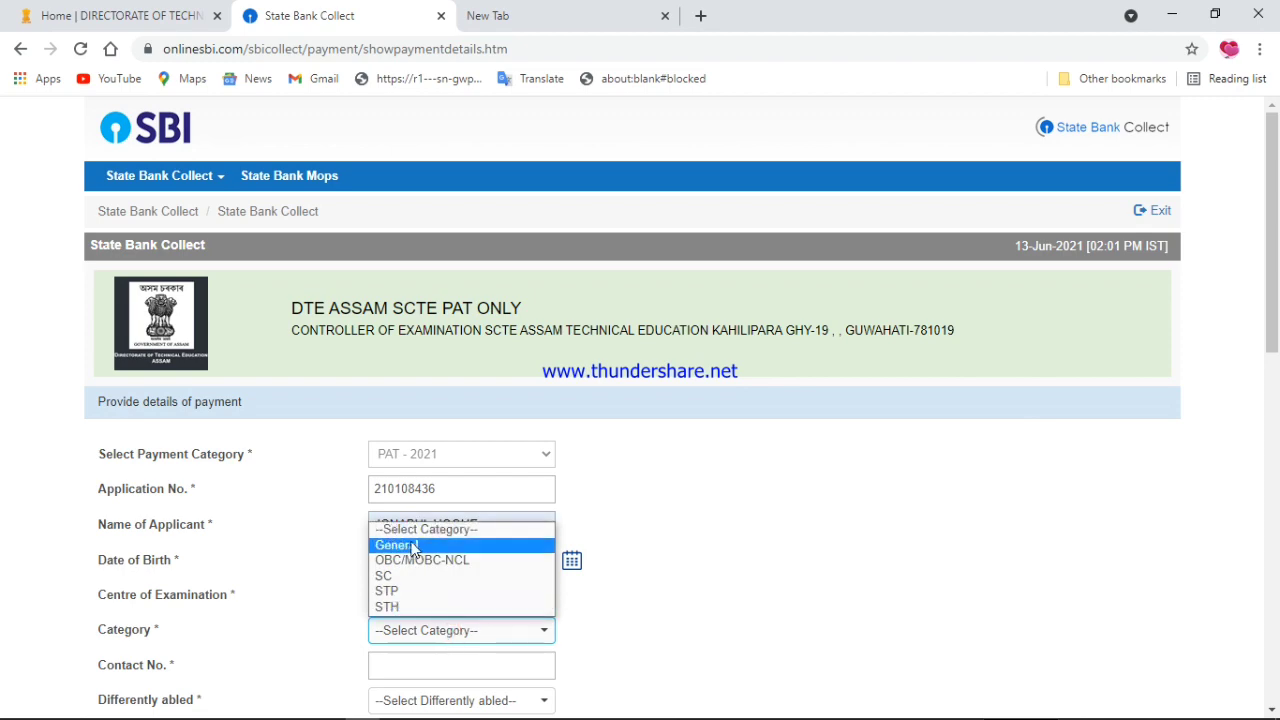
left_click(409, 538)
left_click_drag(1273, 316, 1273, 428)
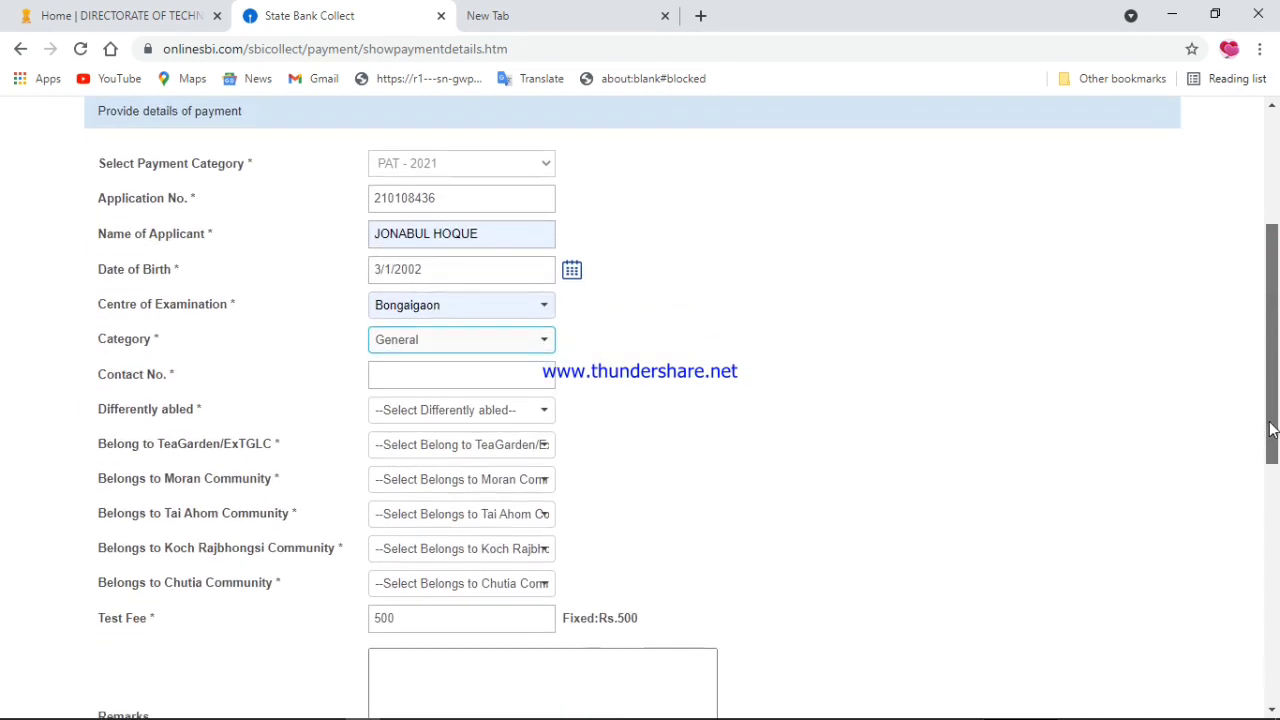
left_click(500, 375)
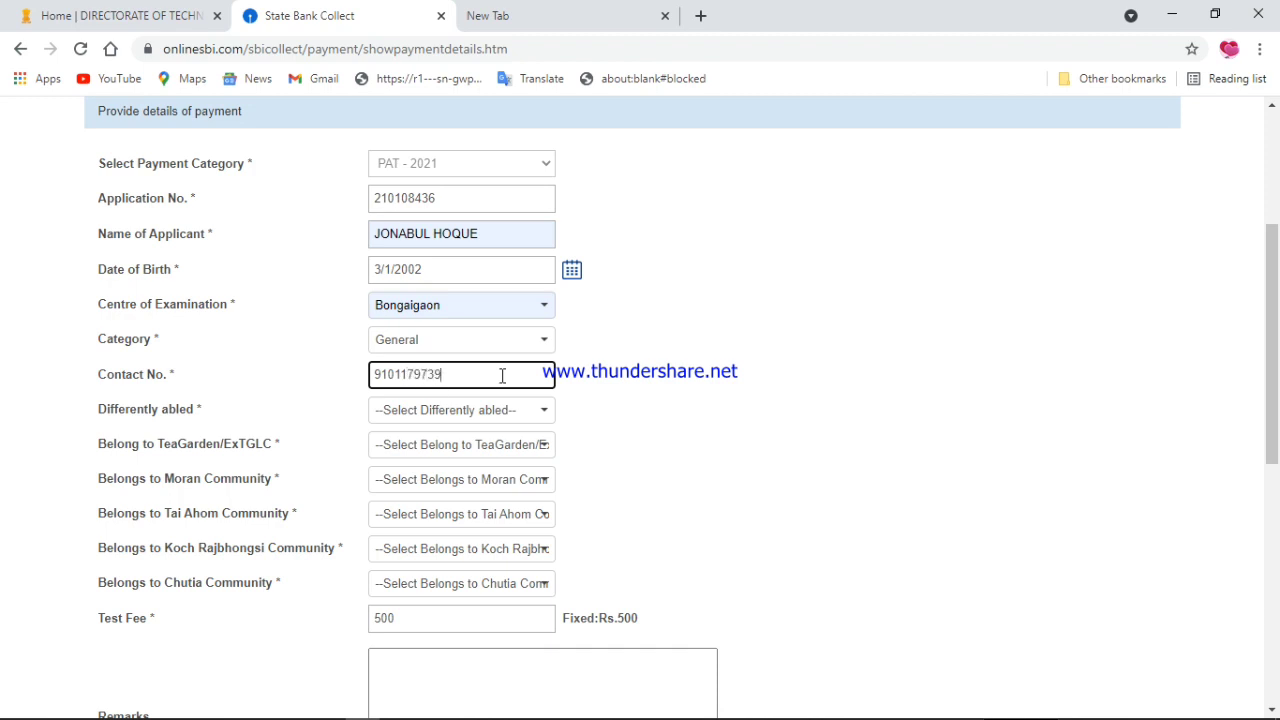
Answer No for Differently abled, TeaGarden/ExTGLC, Moran, Tai Ahom, Koch Rajbhongsi and Chutia.
left_click(536, 410)
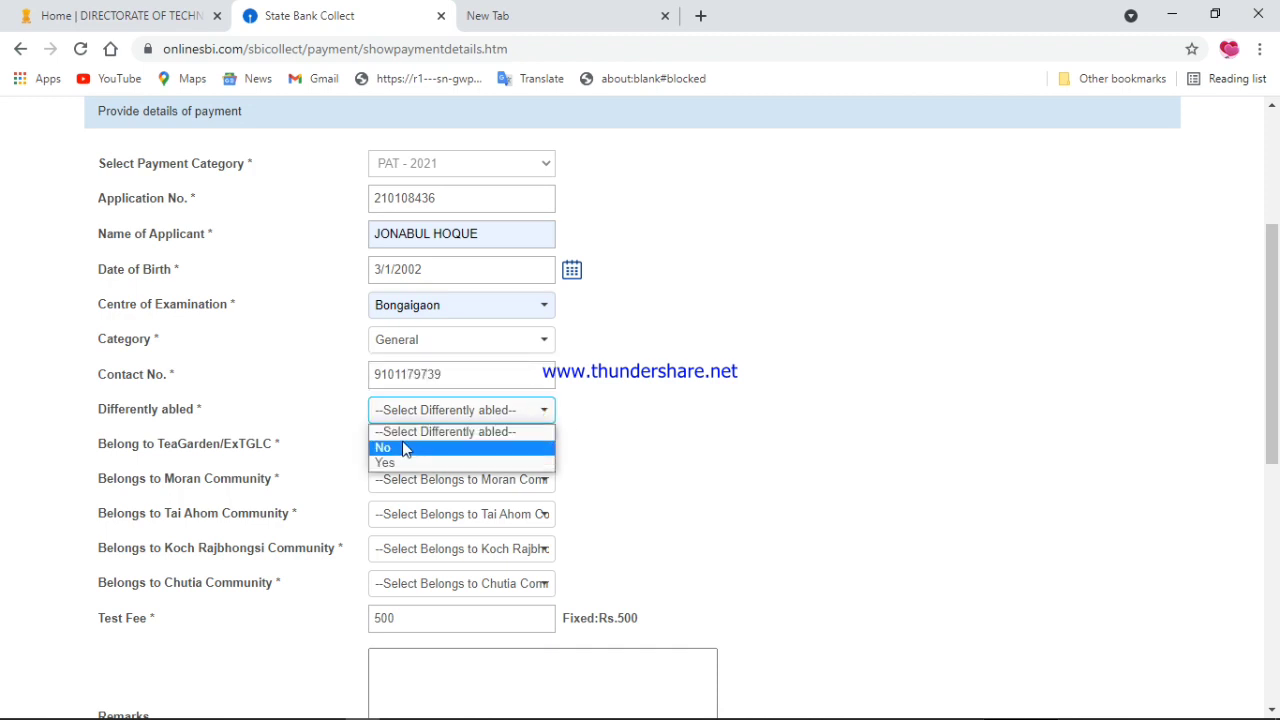
left_click(403, 445)
left_click(440, 450)
left_click(445, 483)
left_click(446, 479)
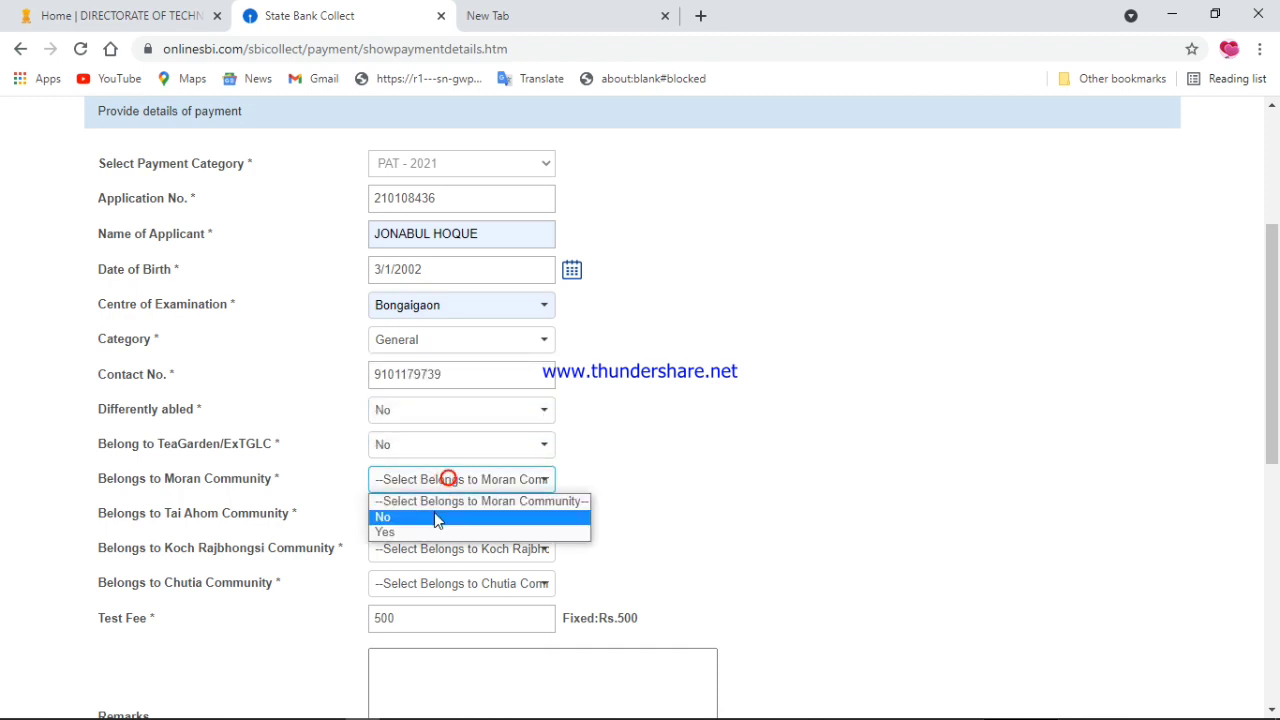
left_click(437, 516)
left_click(440, 514)
left_click(437, 551)
left_click(443, 549)
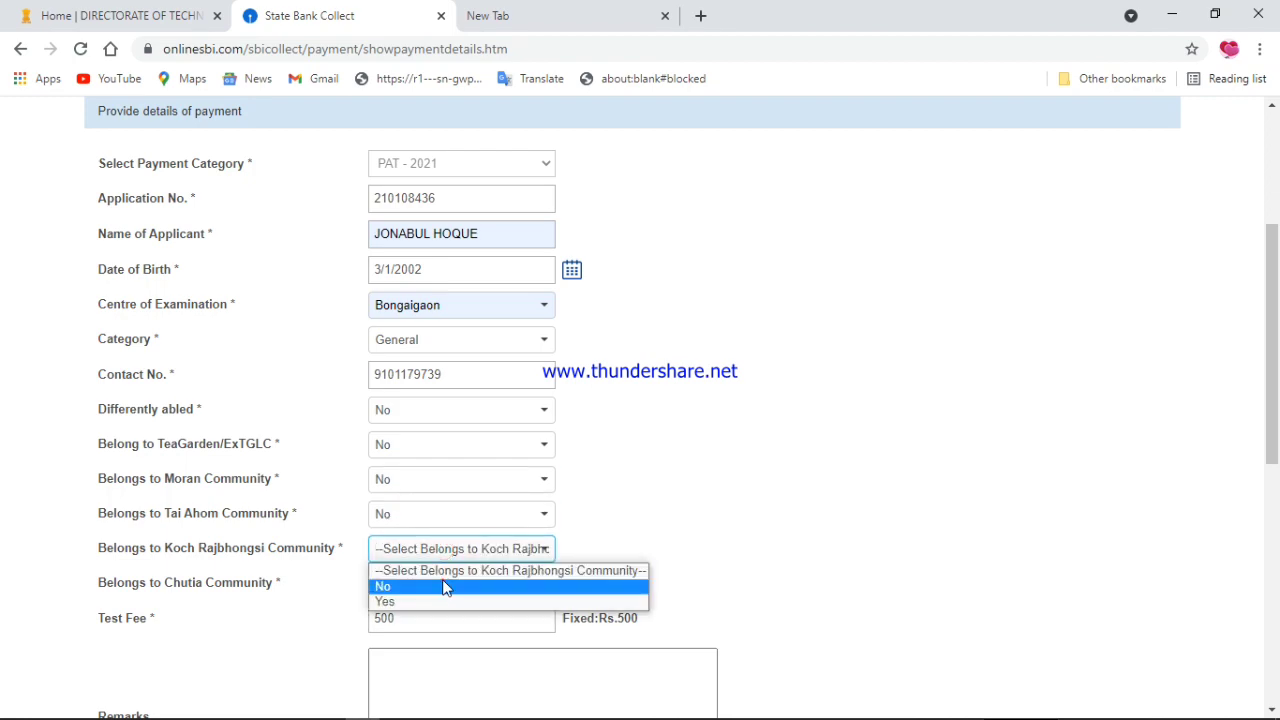
left_click(443, 586)
left_click(445, 583)
left_click(443, 620)
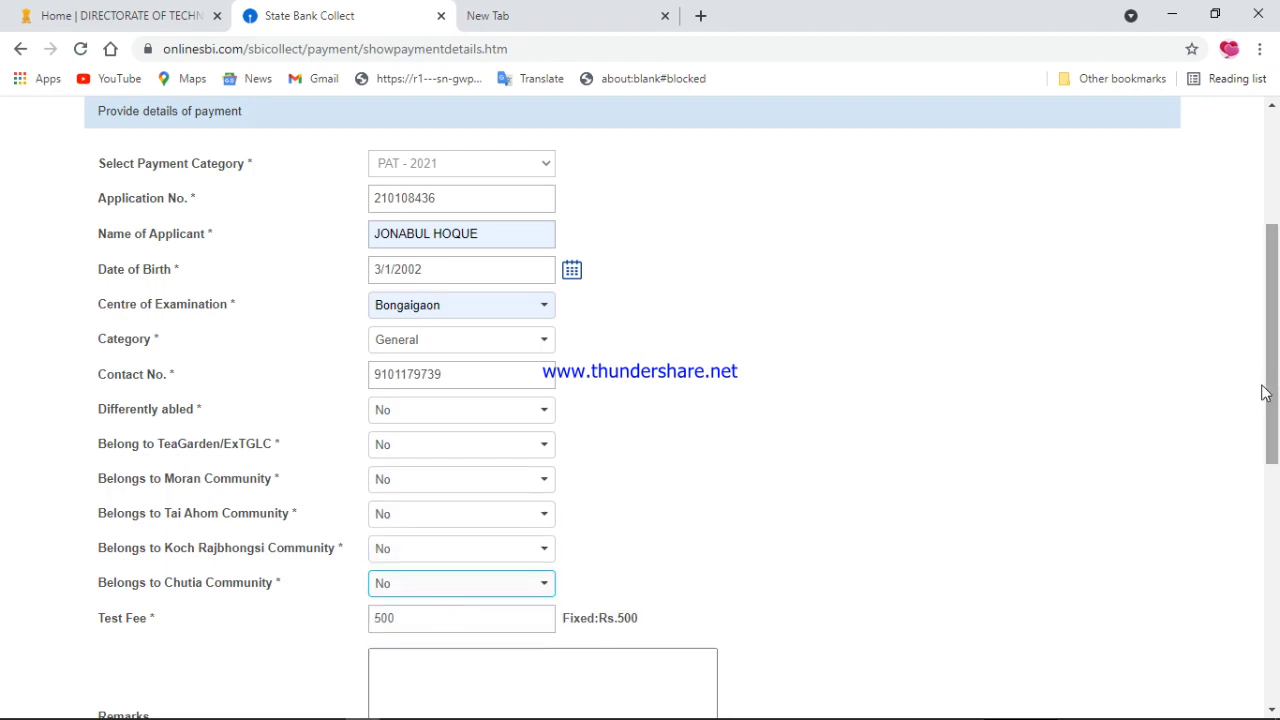
Write the remark 'also correc' in the Remarks box, fixing a typo.
scroll(529, 400, "down", 3)
left_click(459, 388)
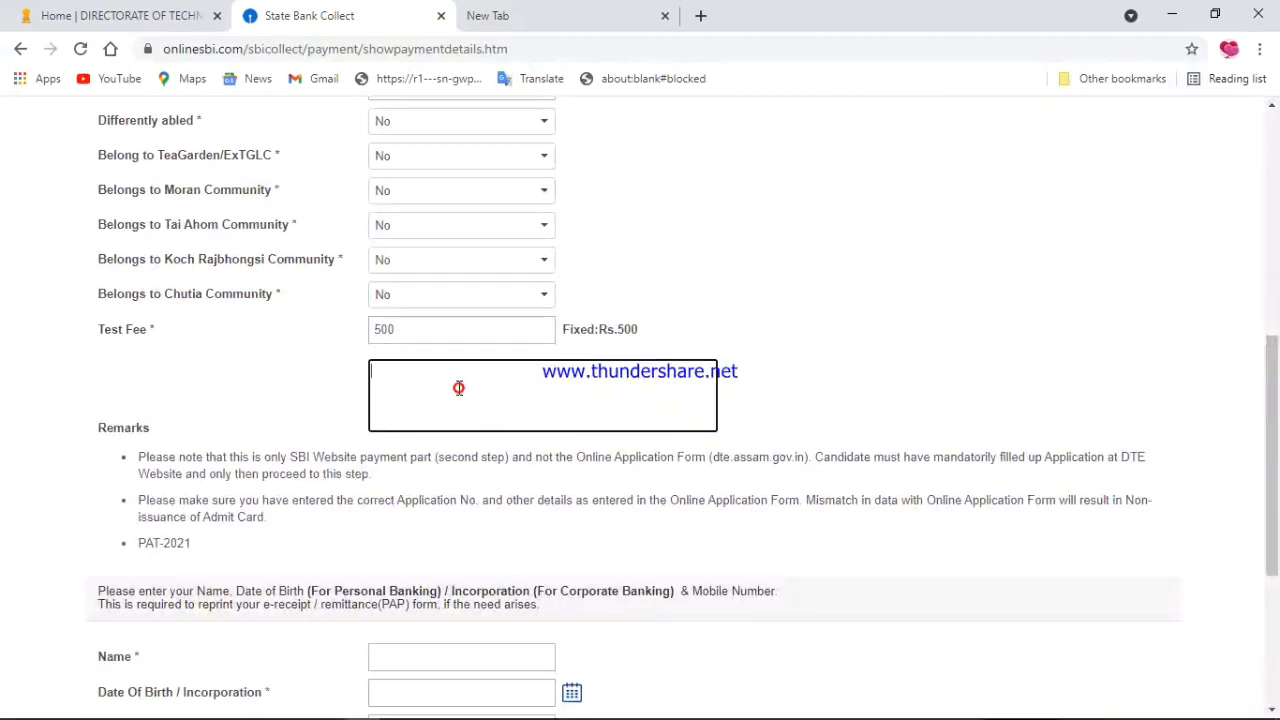
type("also correct.paid for pat 2021")
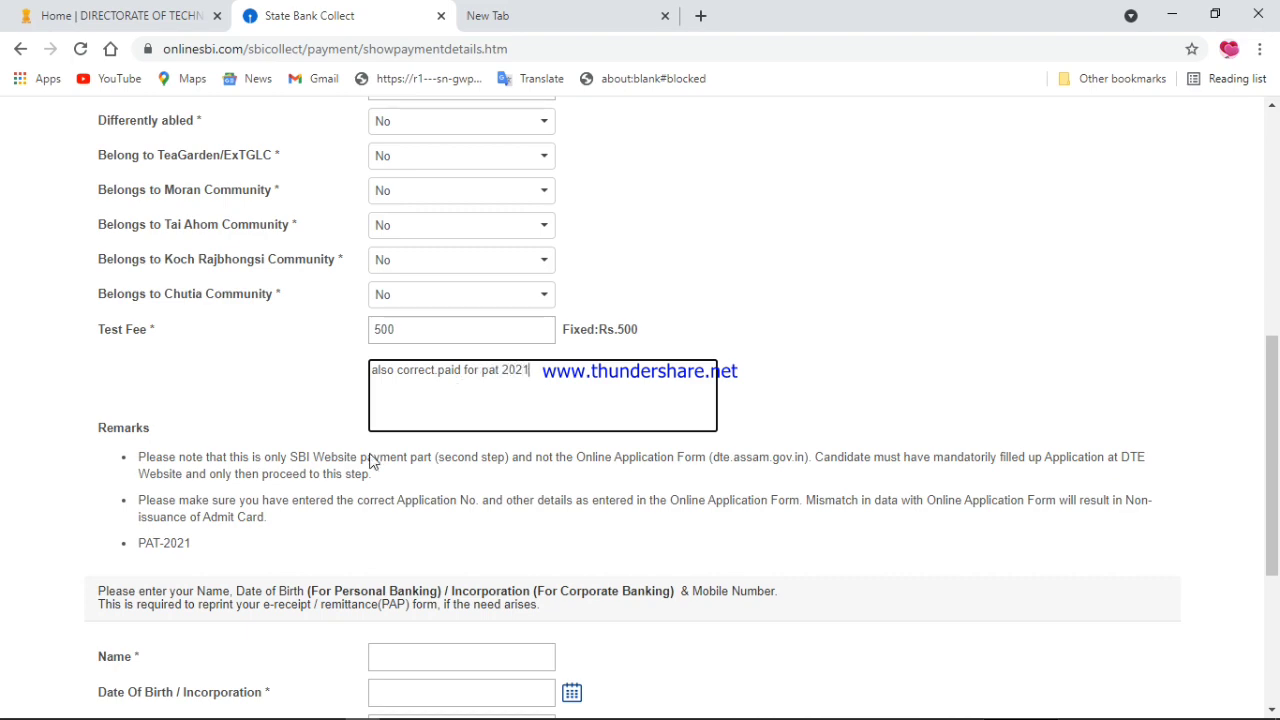
Autofill the payer's name, mobile and e-mail from saved details.
left_click_drag(1271, 400, 1264, 506)
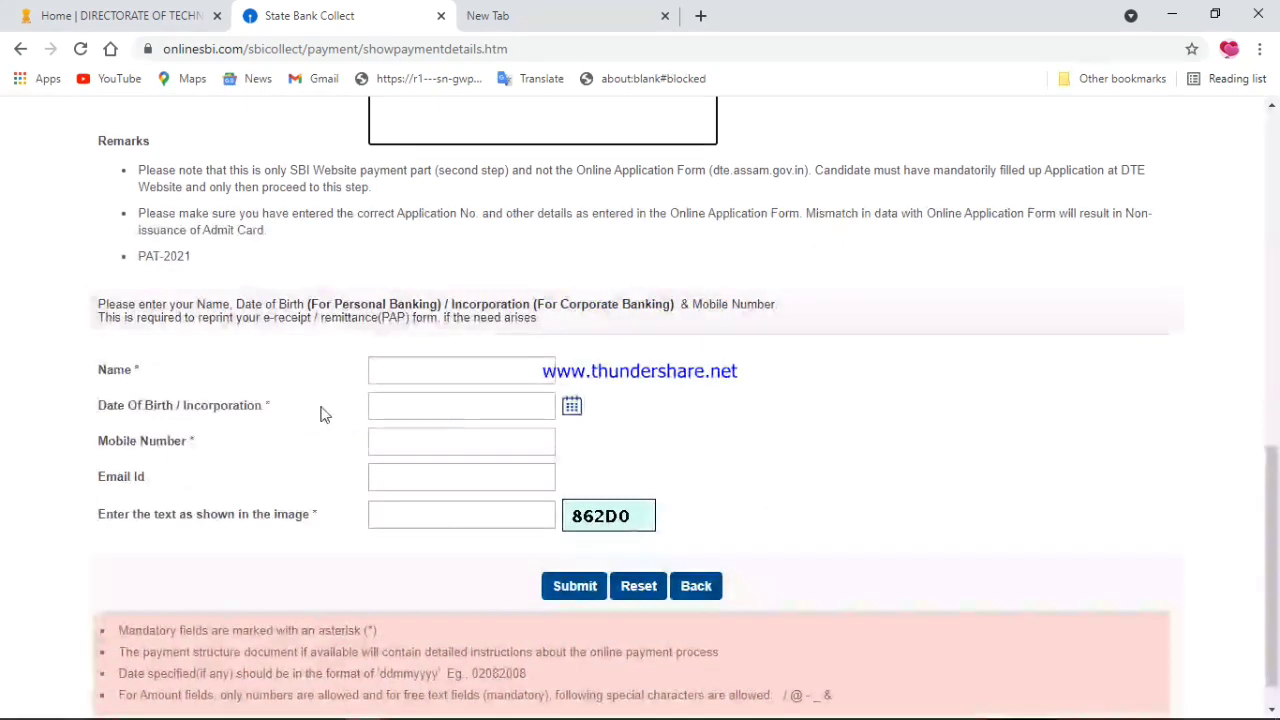
left_click_drag(101, 302, 765, 300)
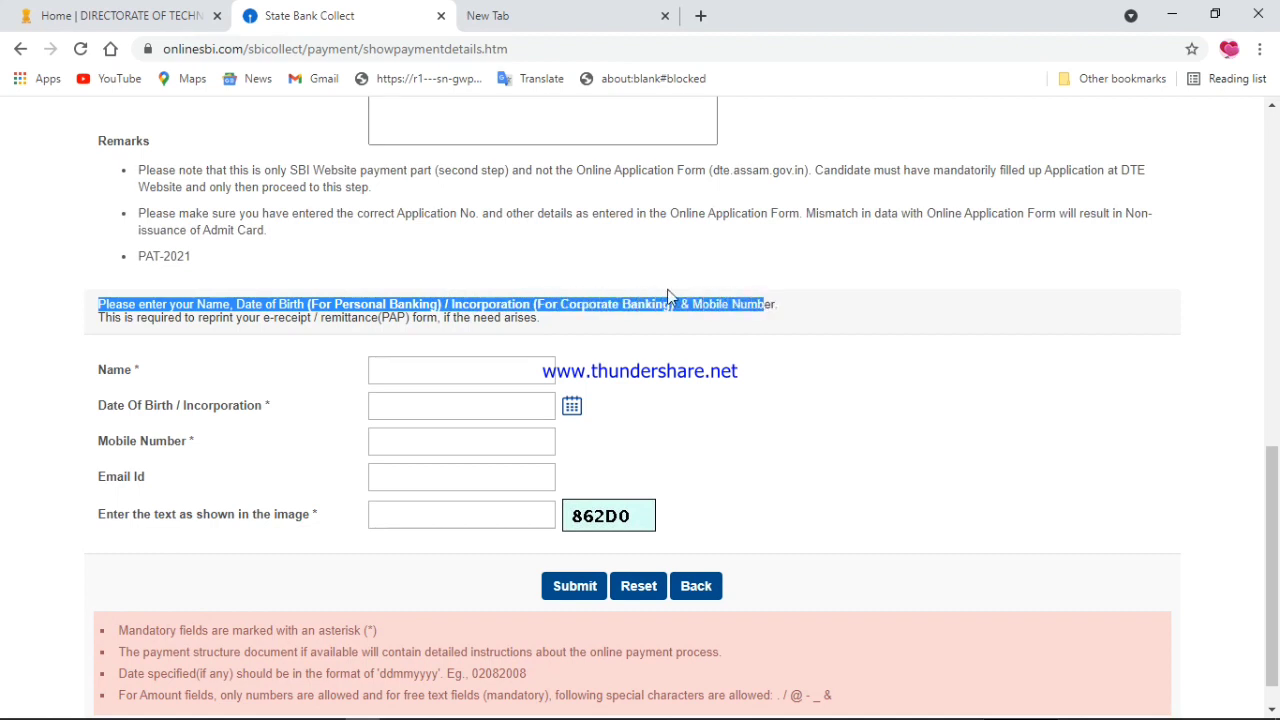
left_click_drag(134, 309, 338, 364)
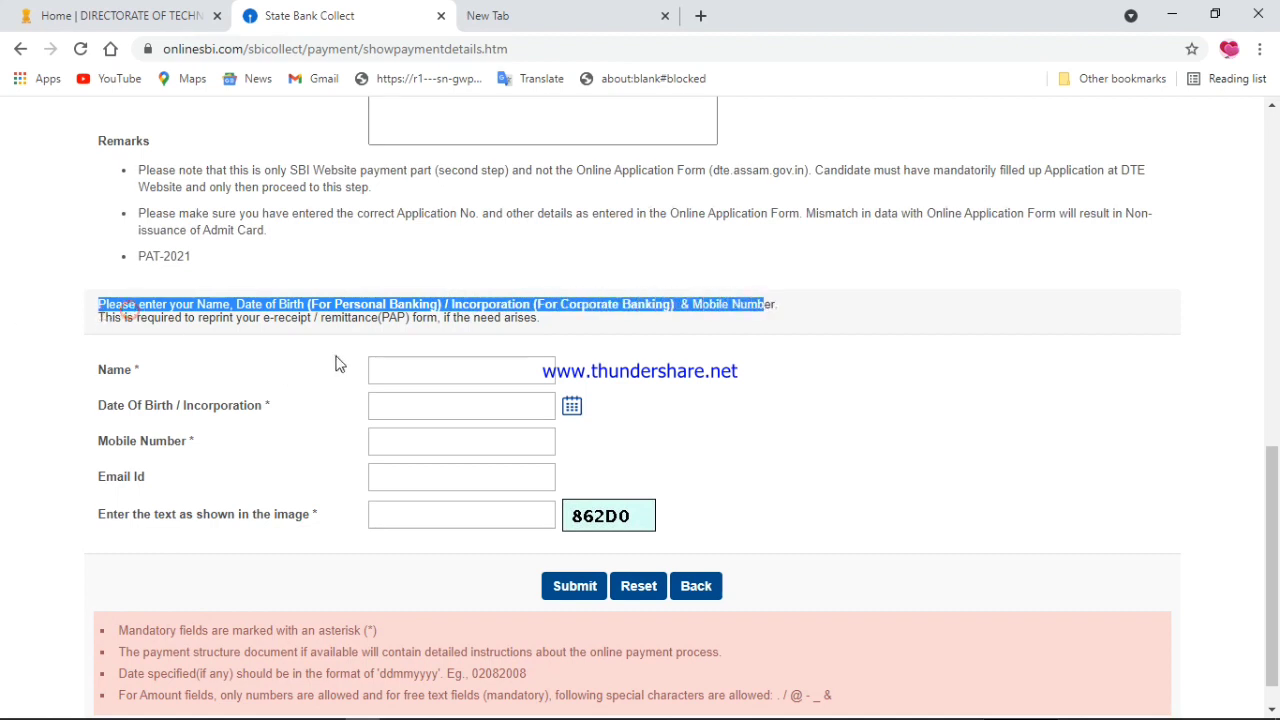
left_click(414, 369)
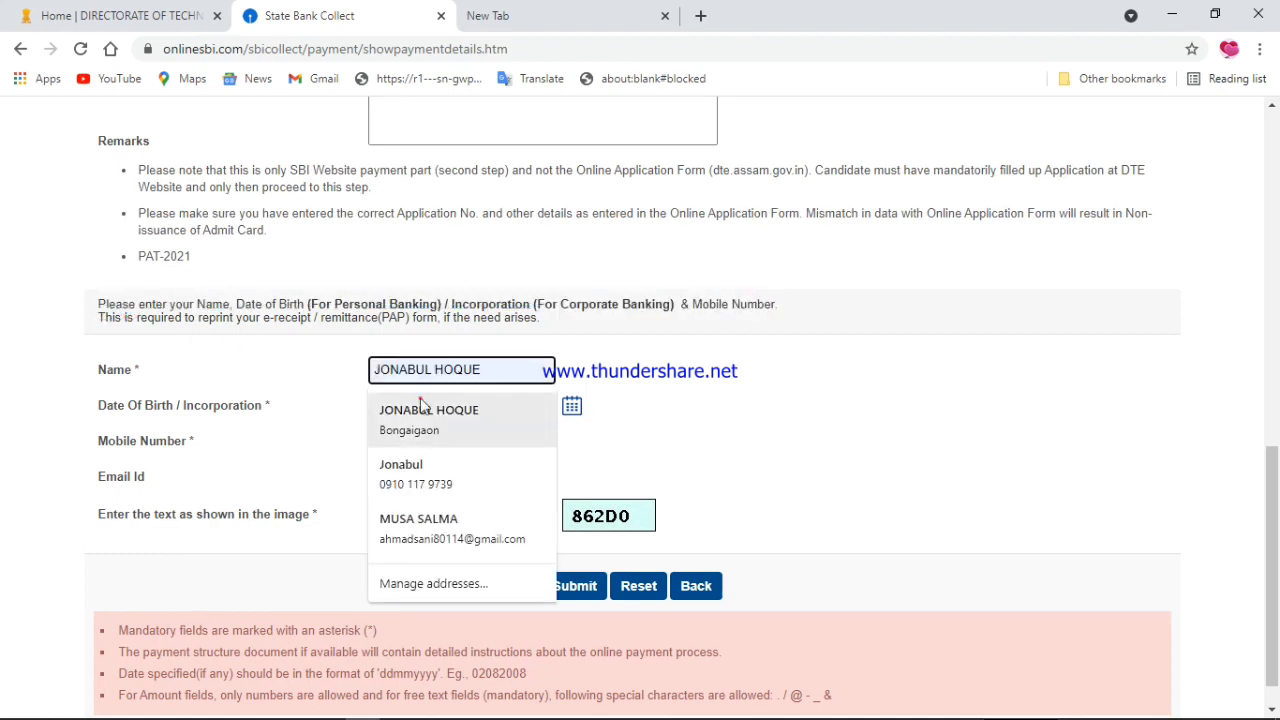
left_click(420, 399)
Set the payer's date of birth to 3/1/2002 and move to the captcha field.
left_click(404, 404)
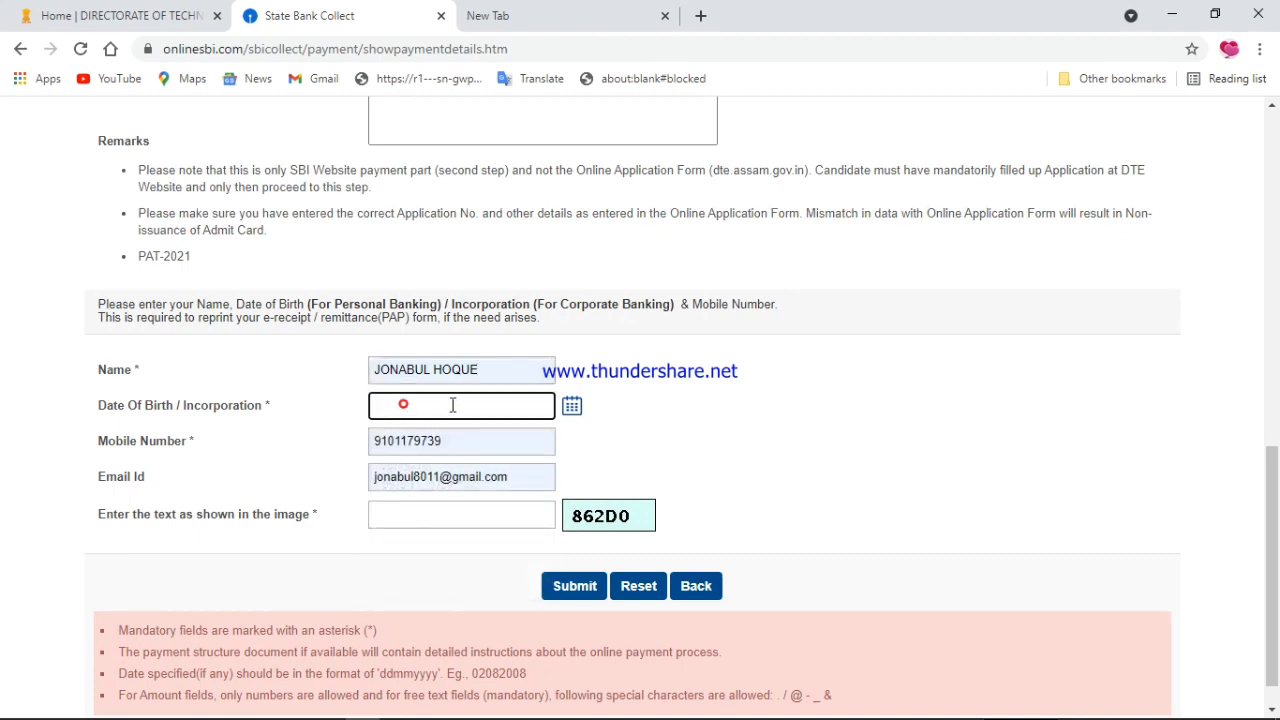
left_click(569, 408)
left_click(494, 434)
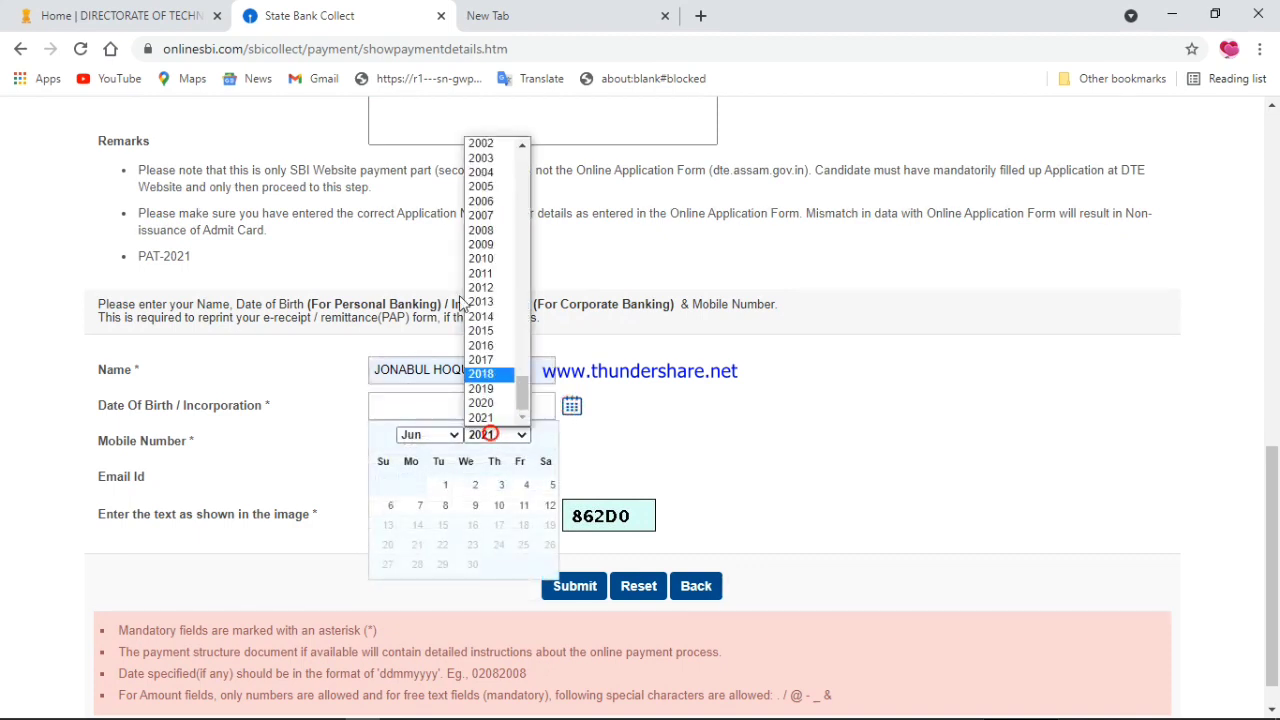
left_click(487, 146)
left_click(434, 435)
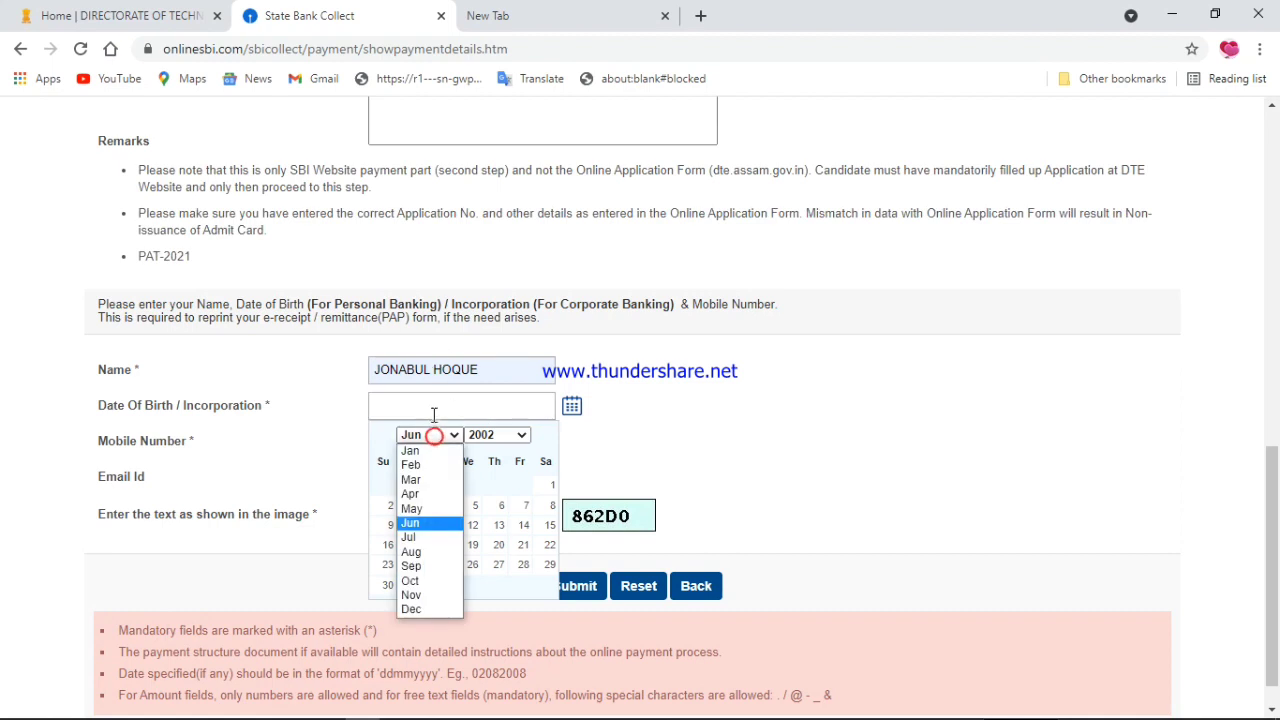
left_click(418, 451)
left_click(497, 485)
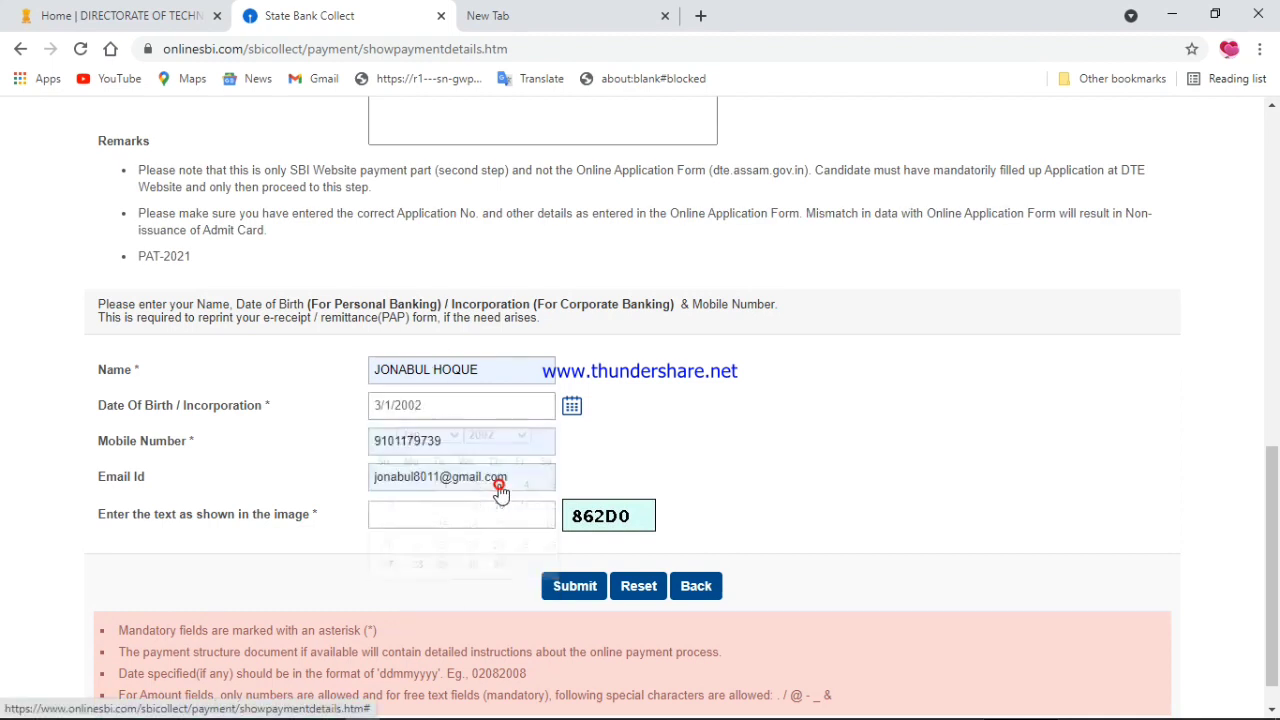
left_click(461, 516)
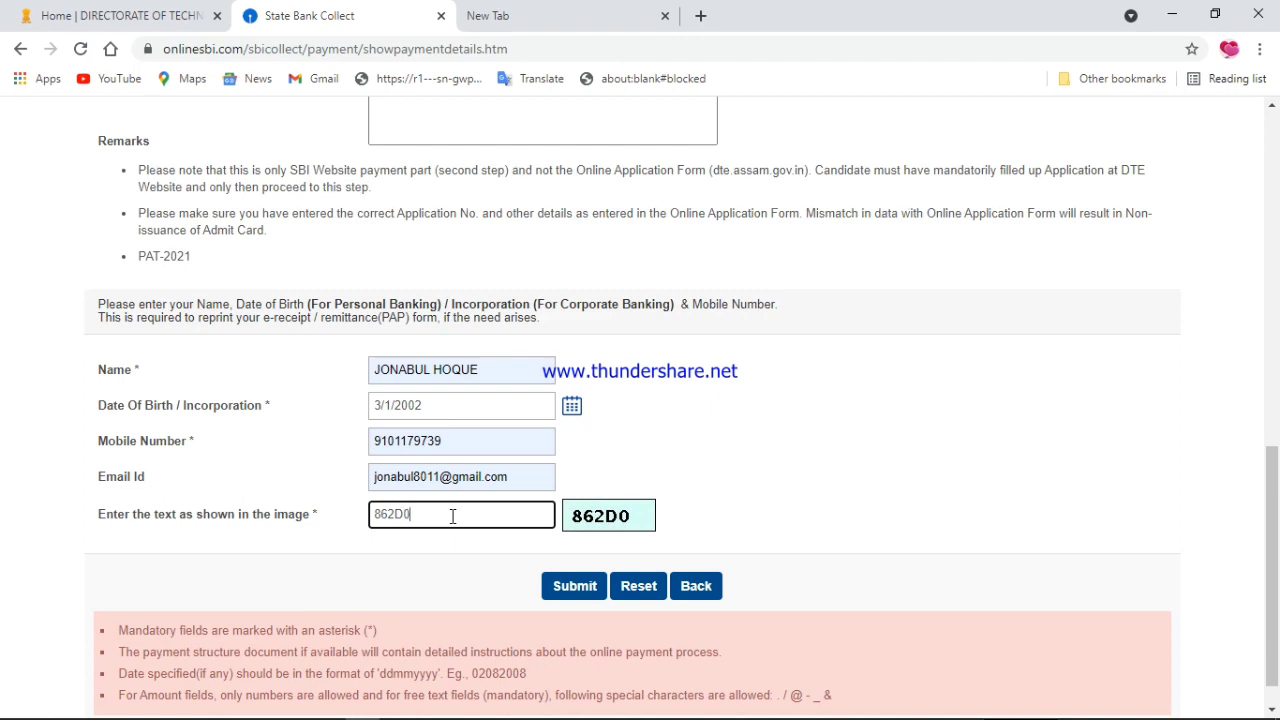
Submit the PAT - 2021 details and confirm the INR 500.00 payment on the verification page.
left_click(571, 596)
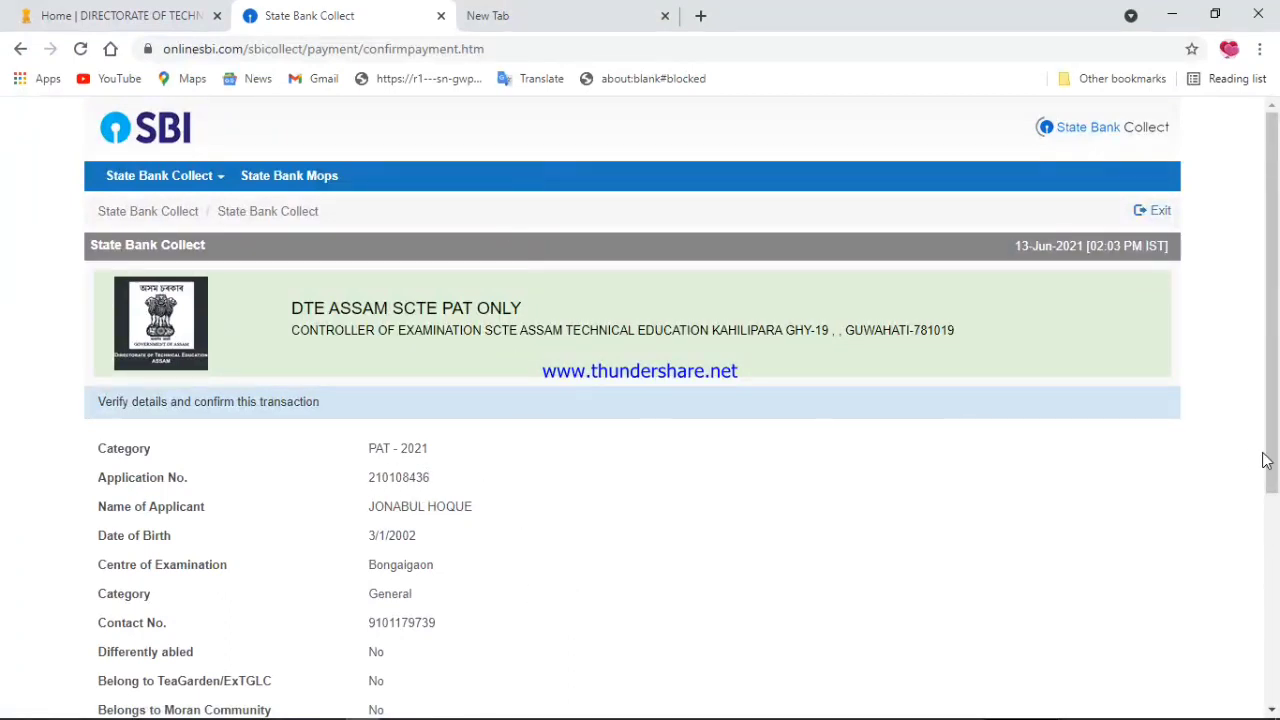
scroll(1265, 460, "down", 3)
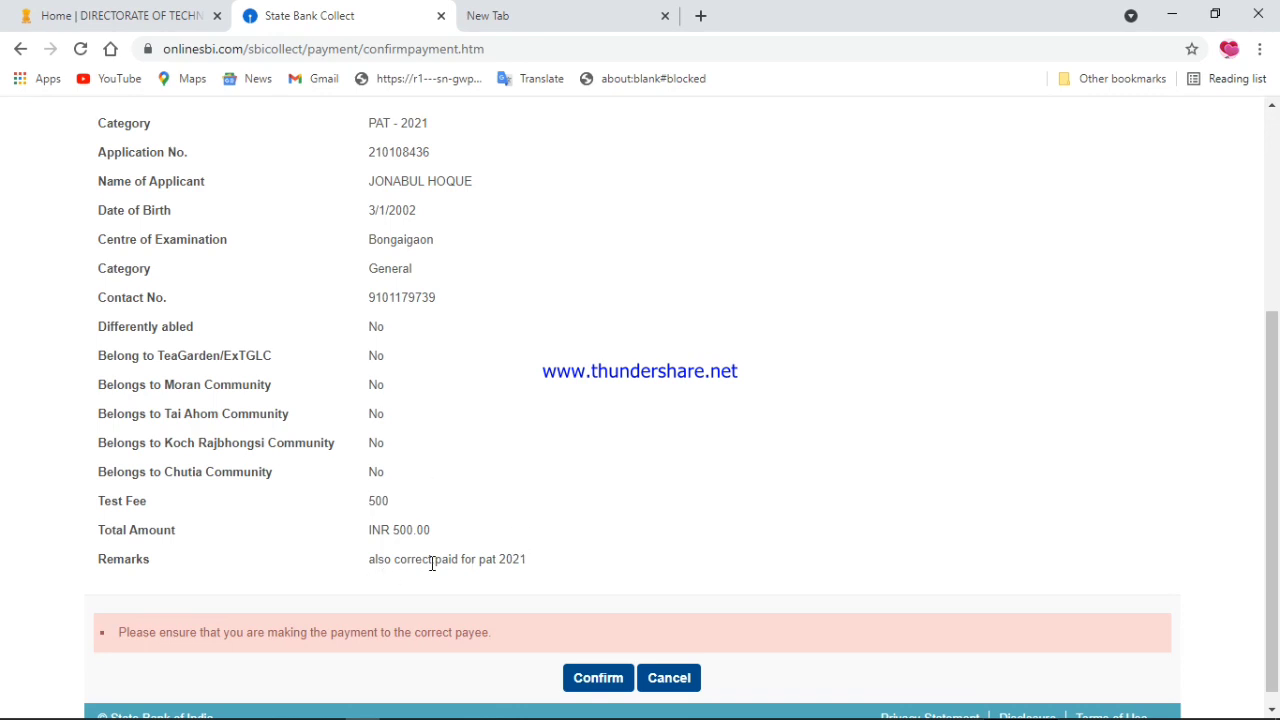
left_click(608, 678)
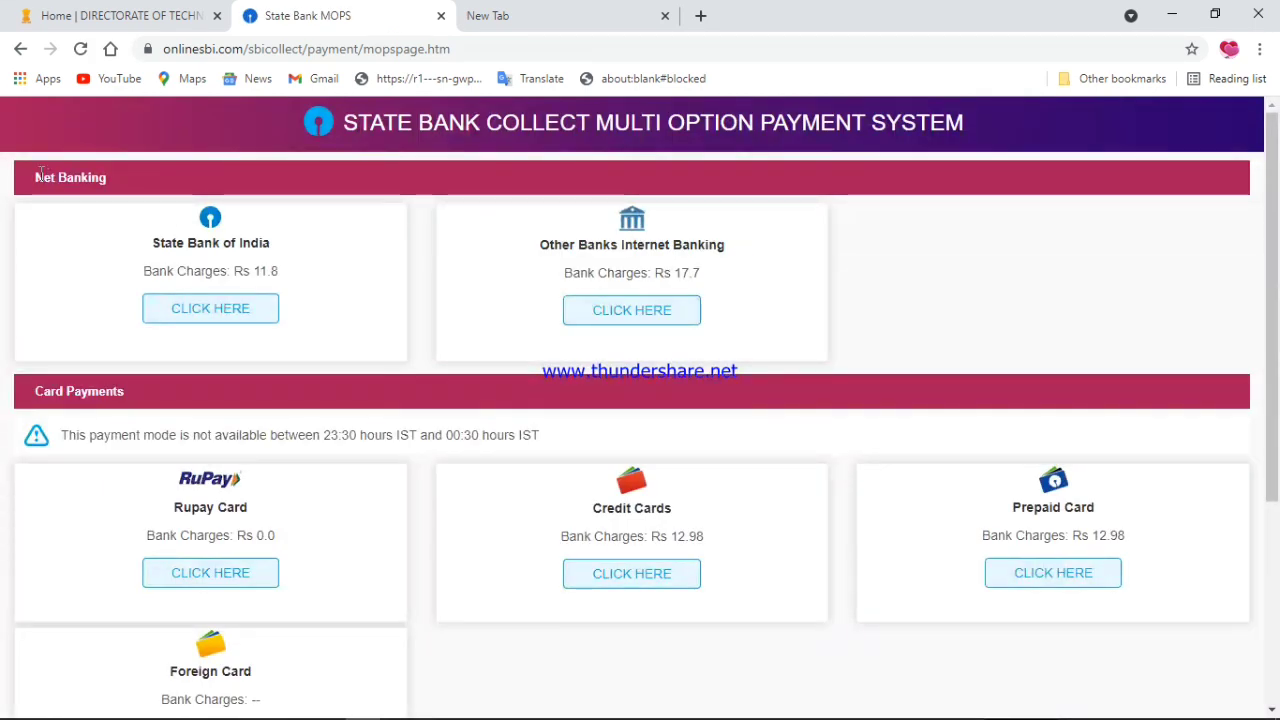
Compare net banking charges: Rs 11.8 for State Bank of India, Rs 17.7 for other banks.
left_click_drag(174, 242, 243, 271)
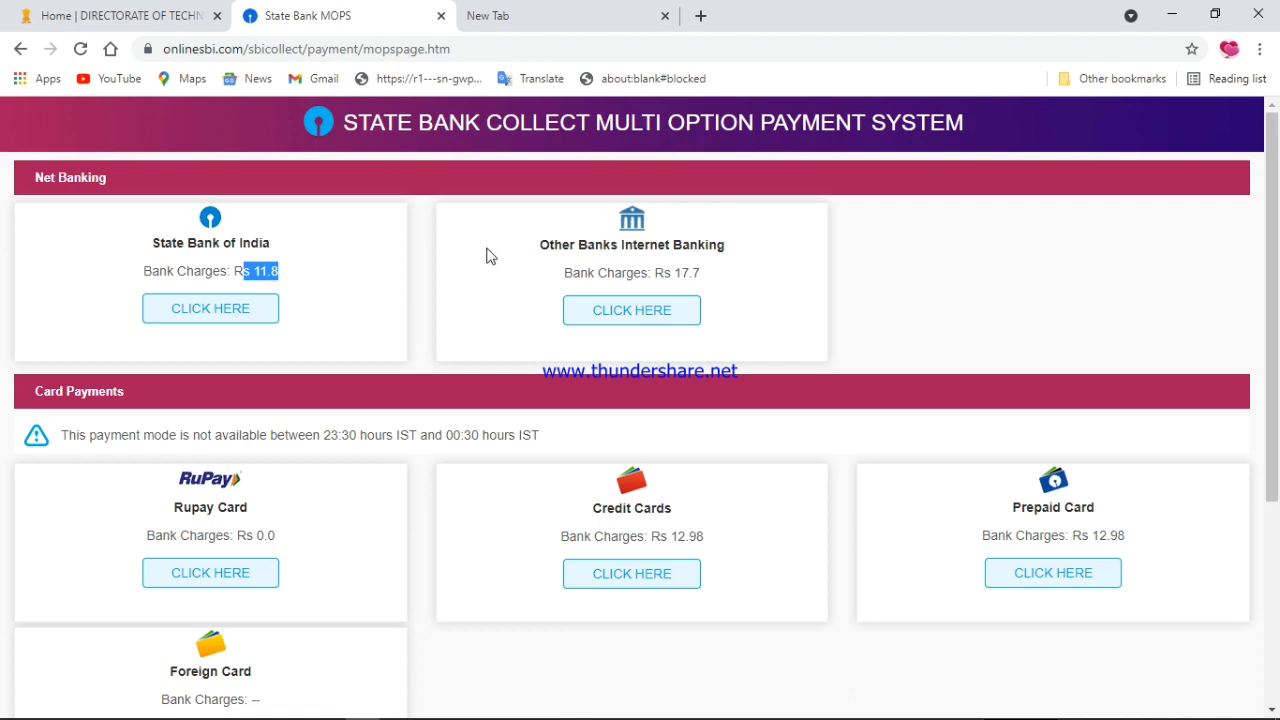
left_click_drag(553, 245, 664, 273)
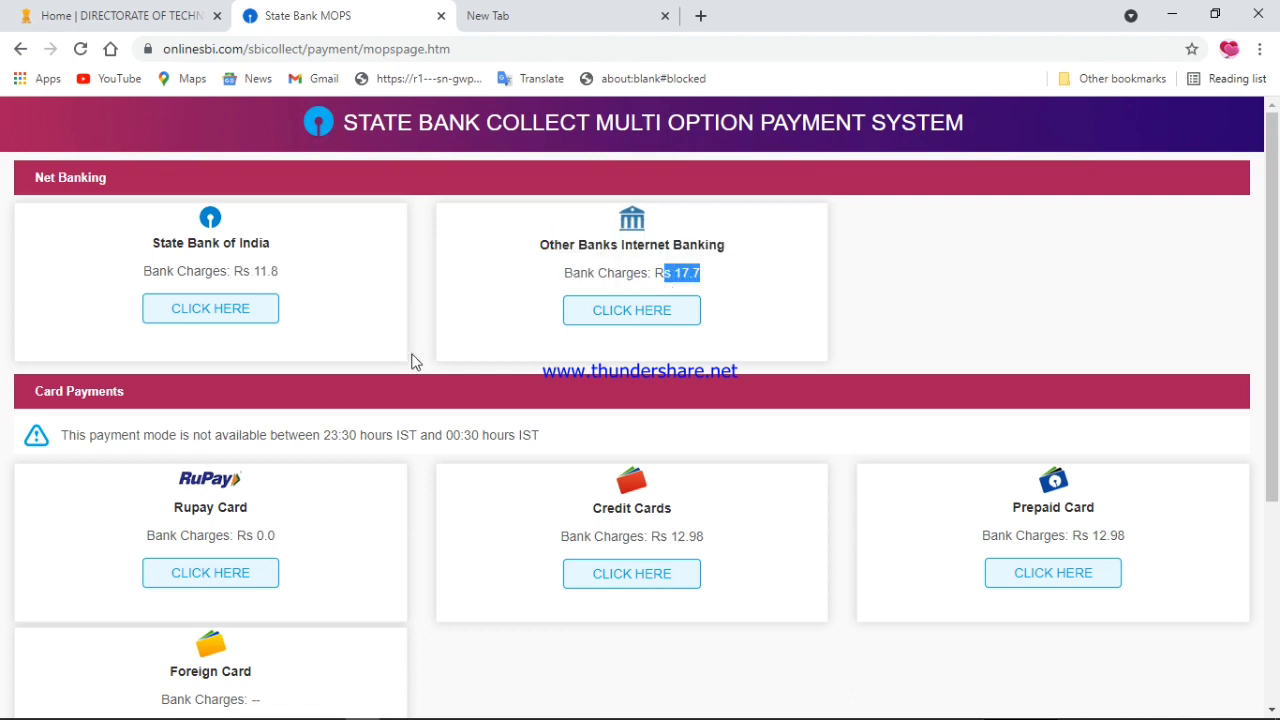
left_click_drag(40, 391, 61, 387)
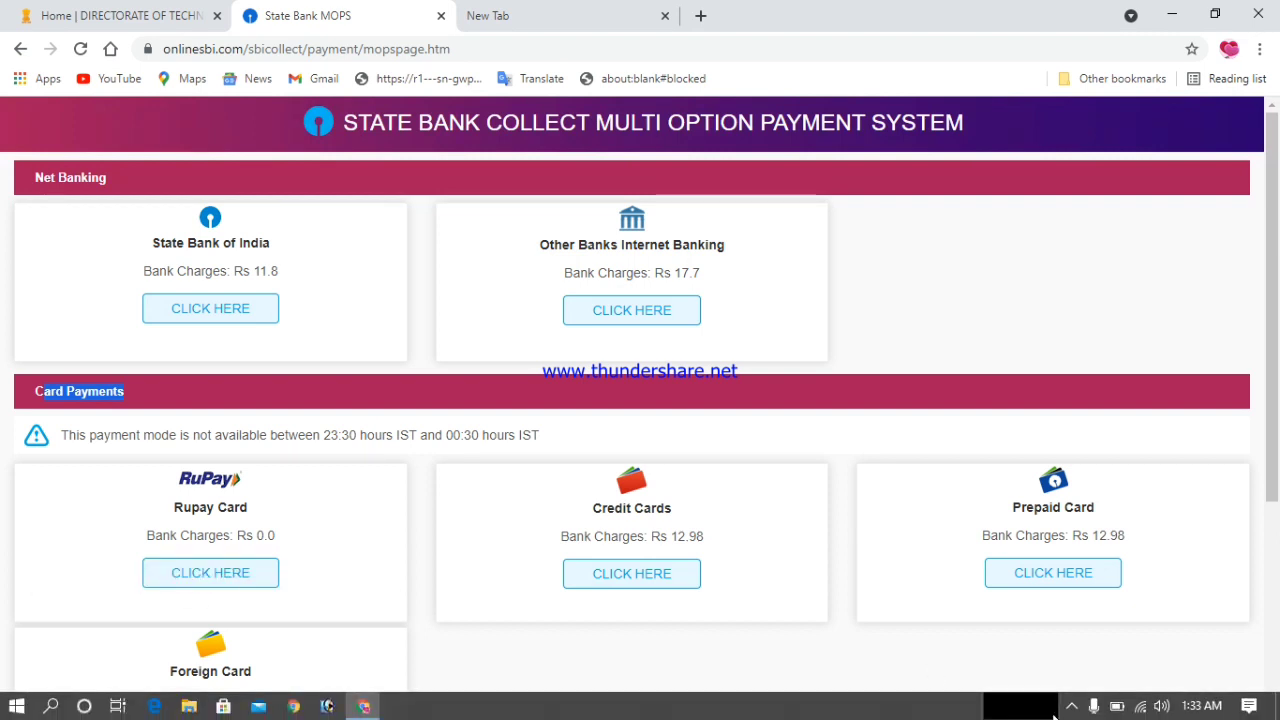
left_click(1071, 706)
right_click(1113, 677)
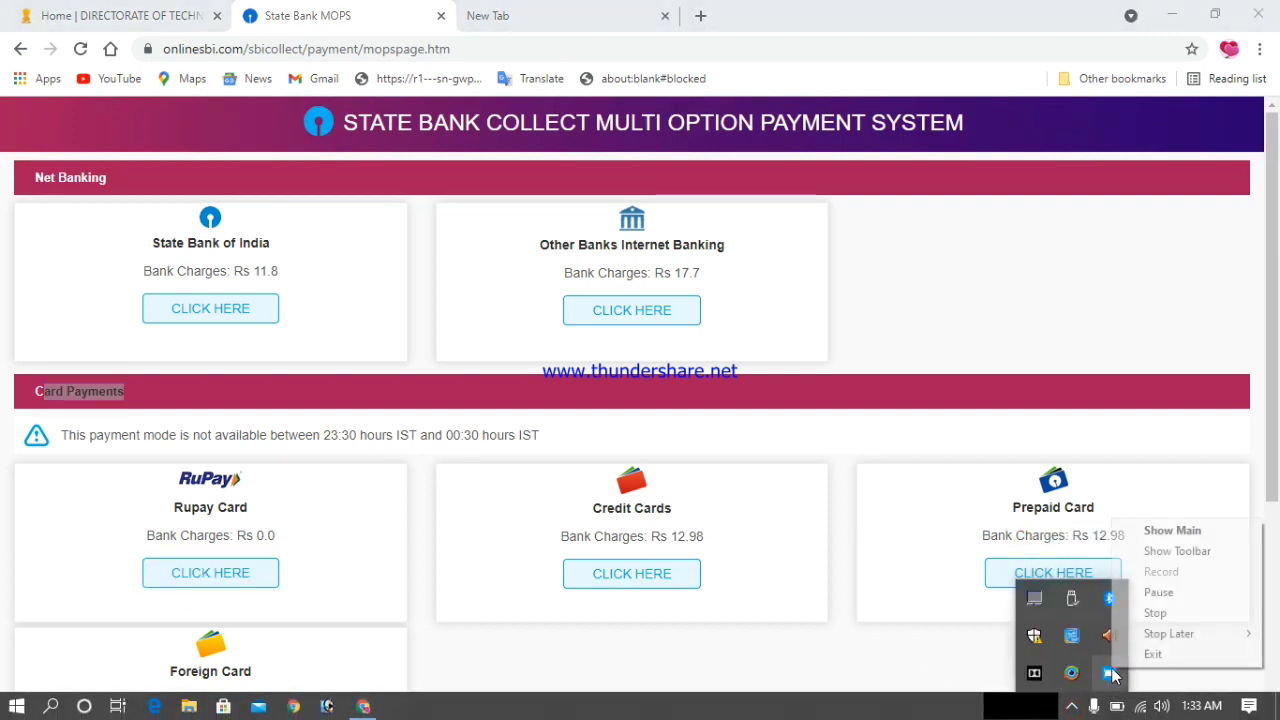
left_click(1162, 594)
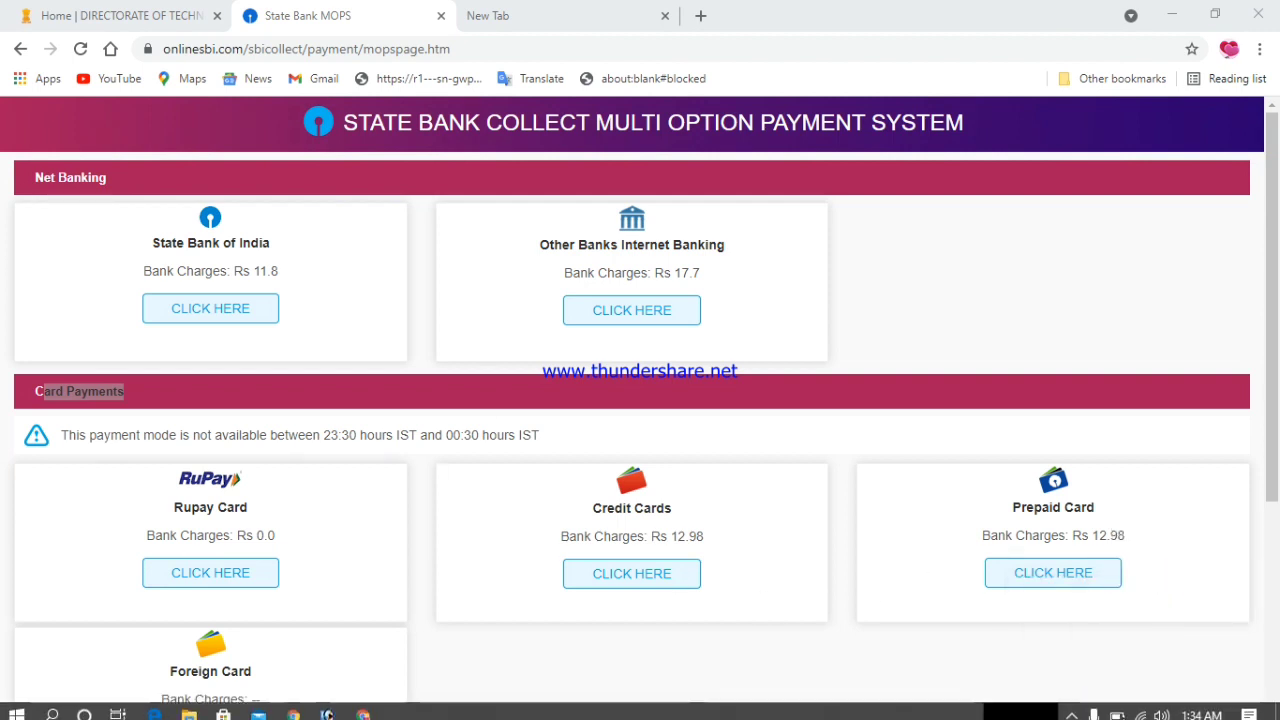
left_click(1071, 706)
left_click(1174, 658)
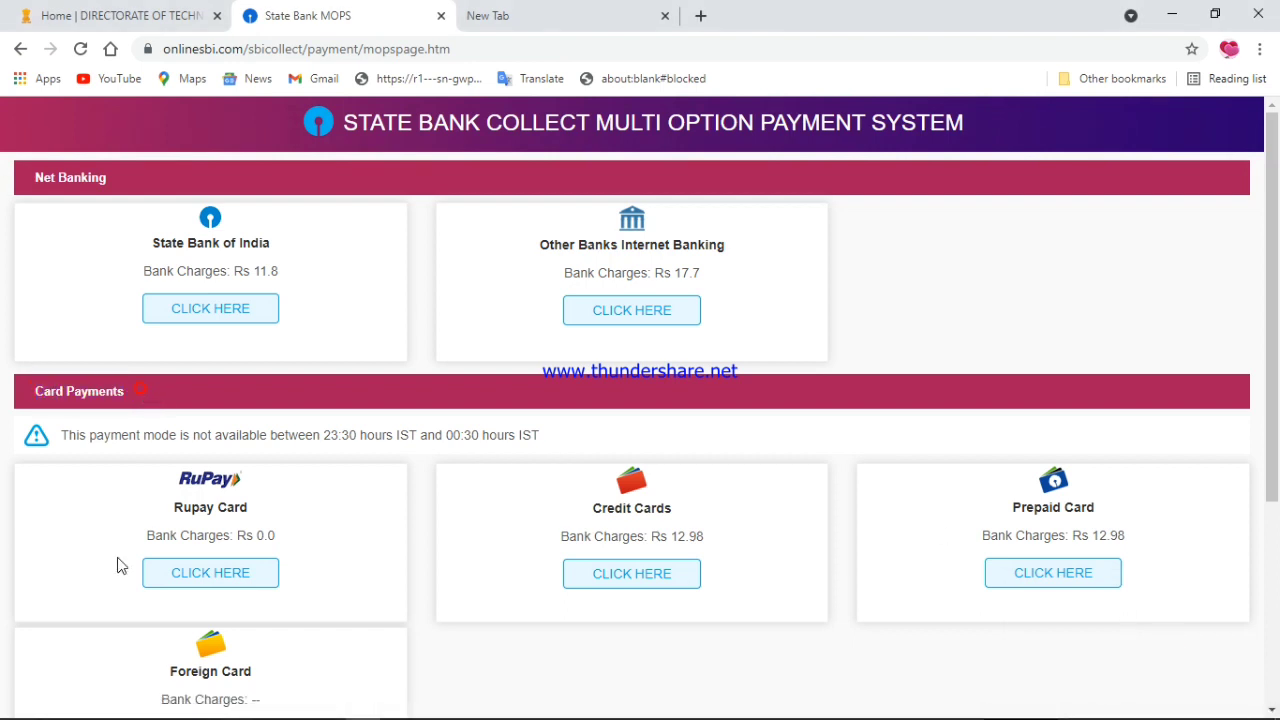
Compare card charges: Rupay Card Rs 0.0, Credit Cards Rs 12.98, plus Foreign Card.
left_click_drag(281, 536, 217, 538)
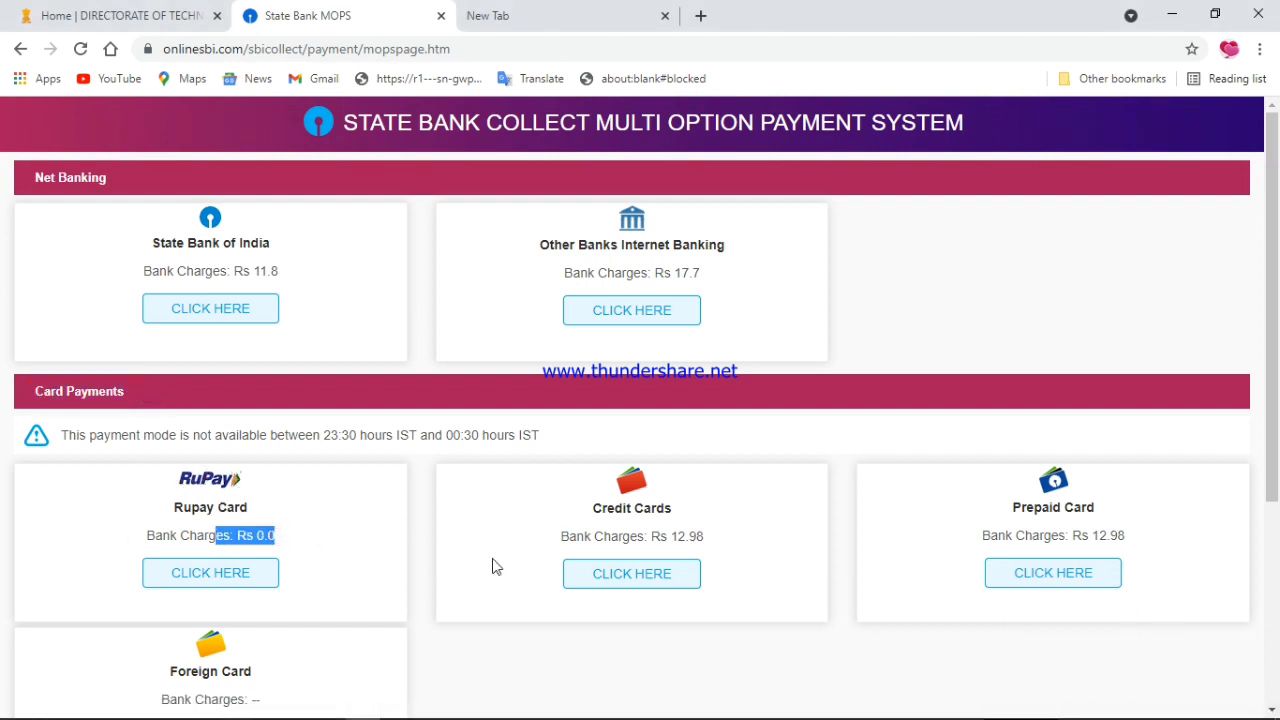
left_click_drag(705, 540, 641, 540)
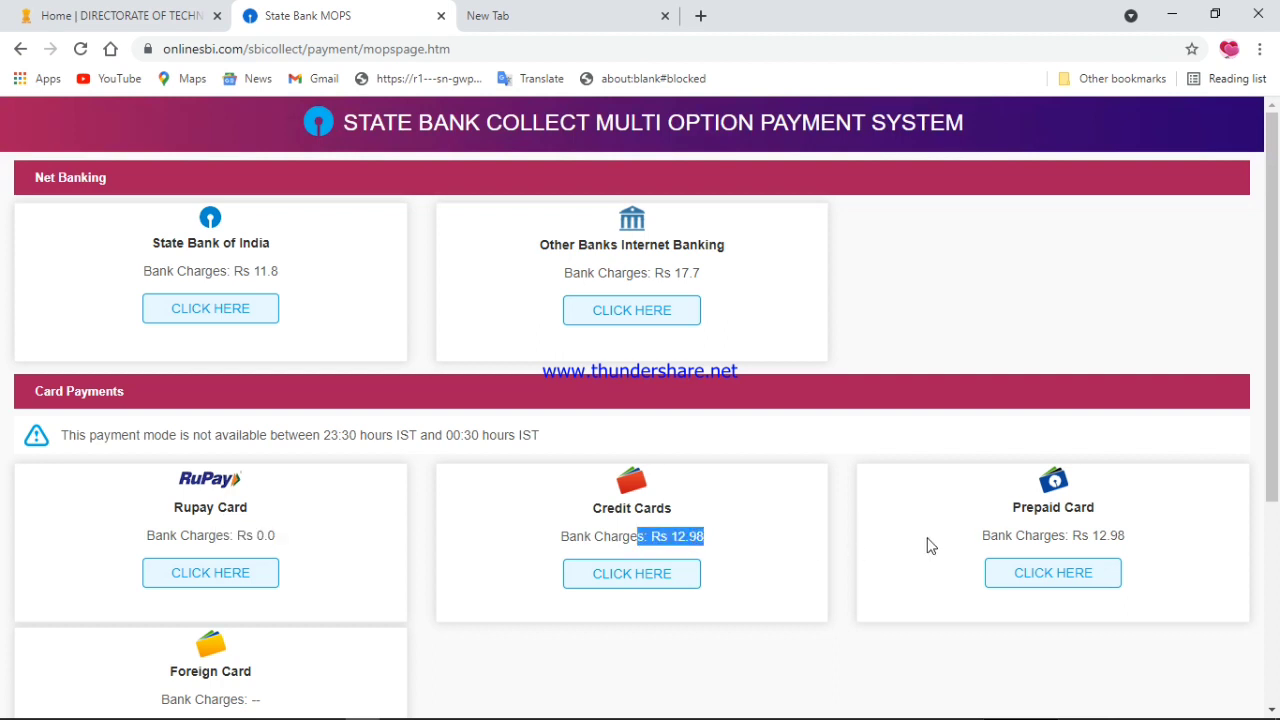
left_click_drag(1143, 541, 1070, 538)
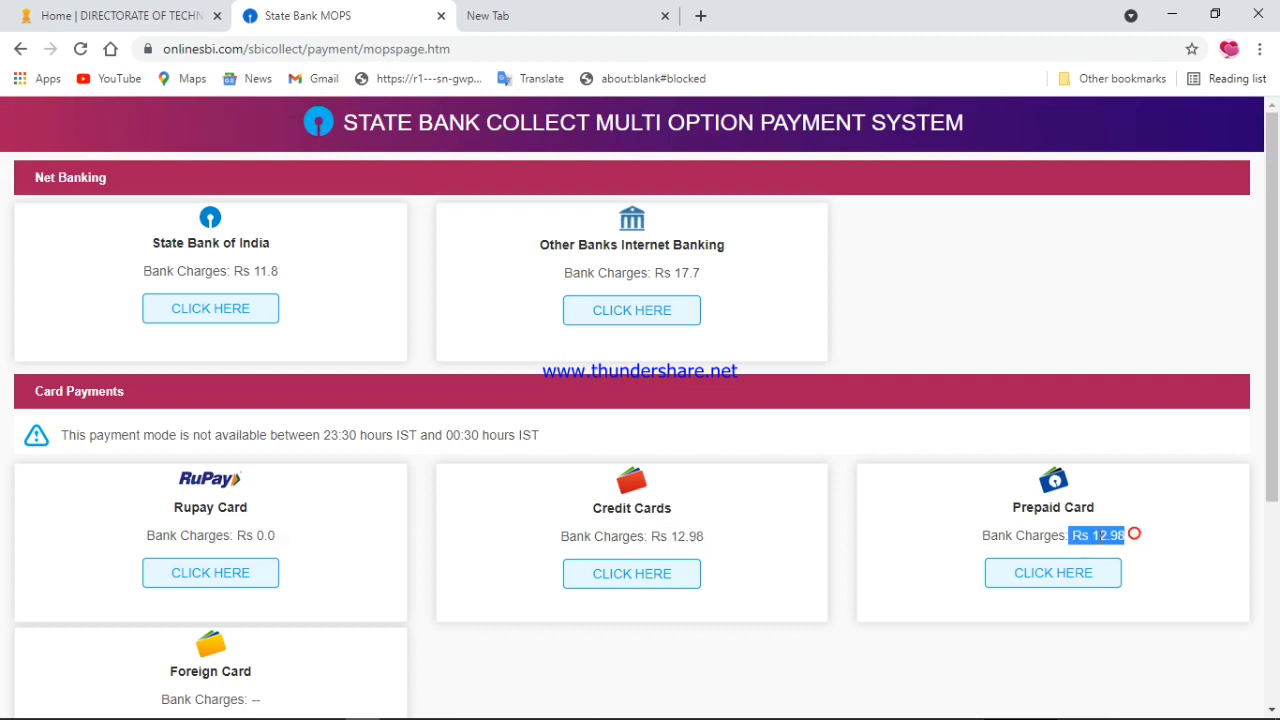
left_click_drag(1273, 451, 1263, 567)
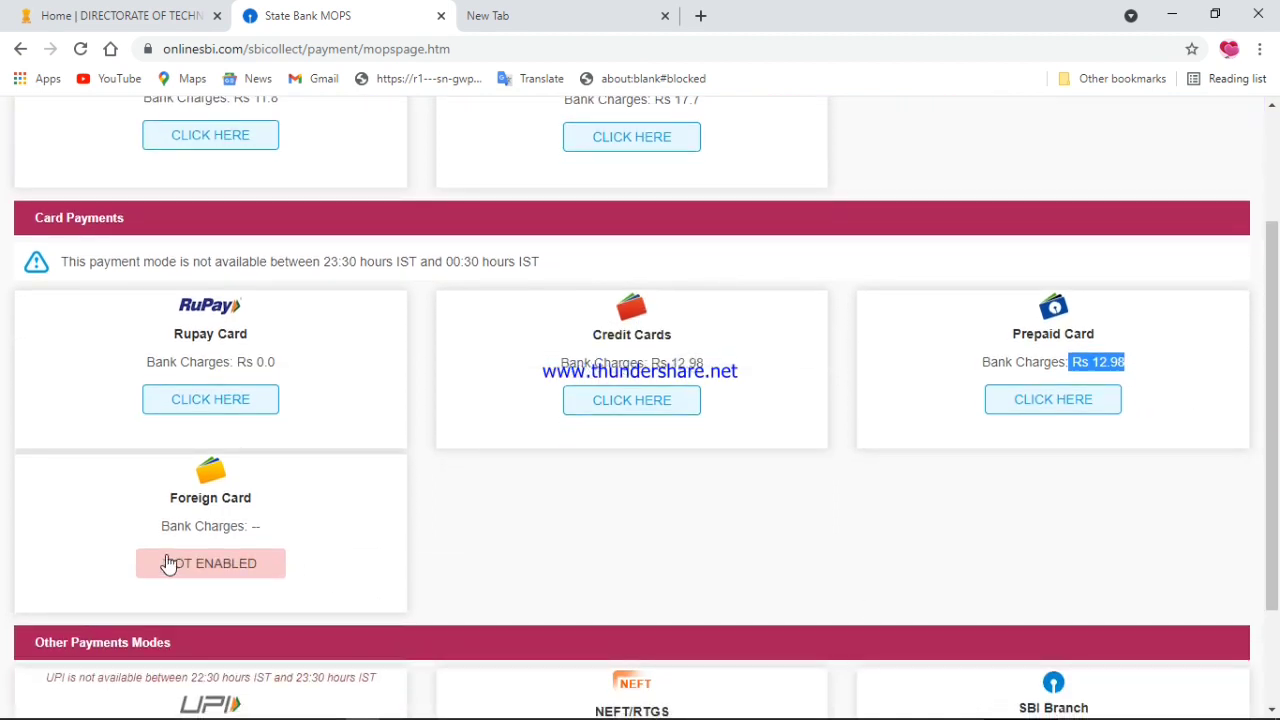
left_click_drag(160, 522, 253, 524)
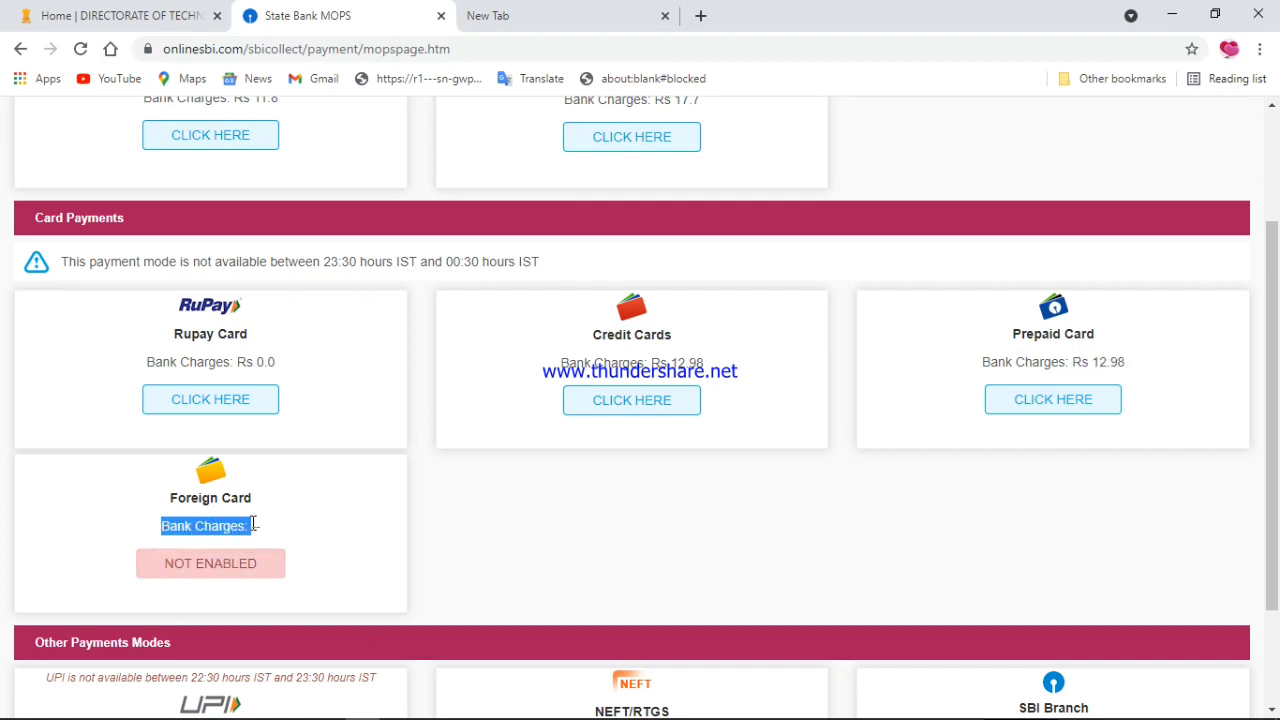
left_click(252, 523)
Compare other payment modes: UPI Rs 0.0, NEFT/RTGS Rs 15.0, and SBI Branch charges.
scroll(806, 477, "down", 2)
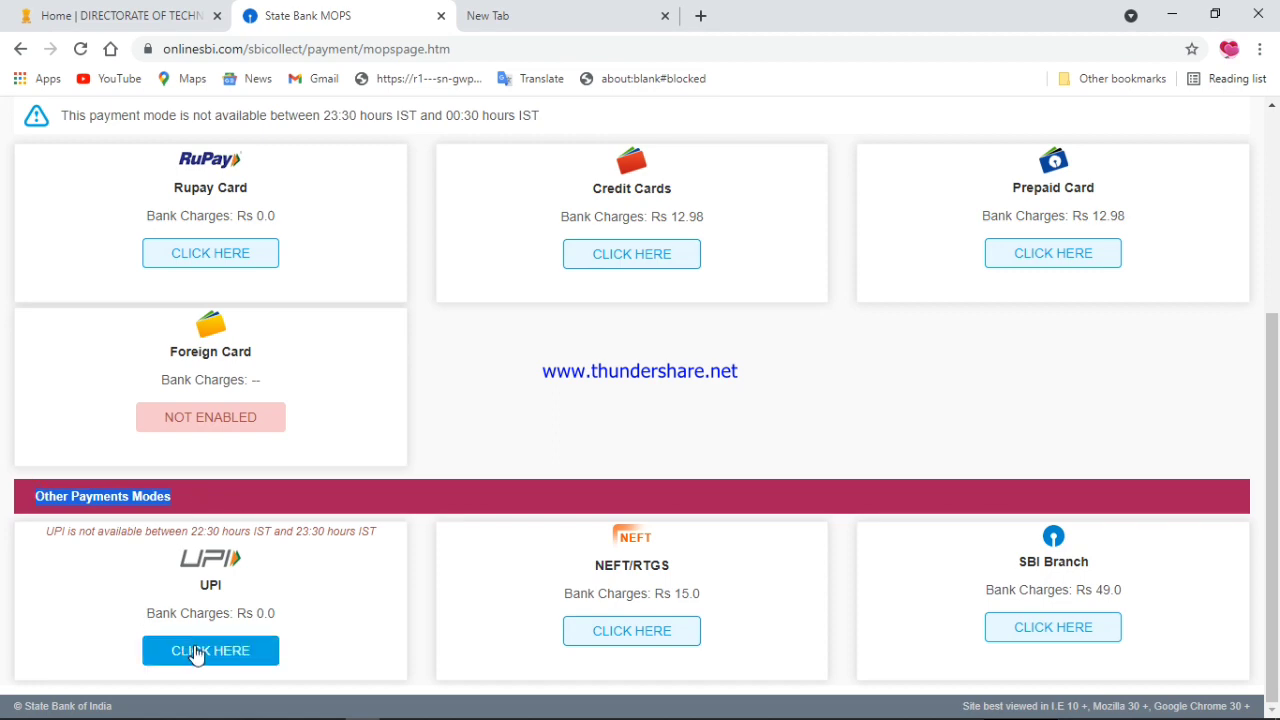
left_click_drag(148, 610, 363, 623)
left_click_drag(566, 592, 634, 606)
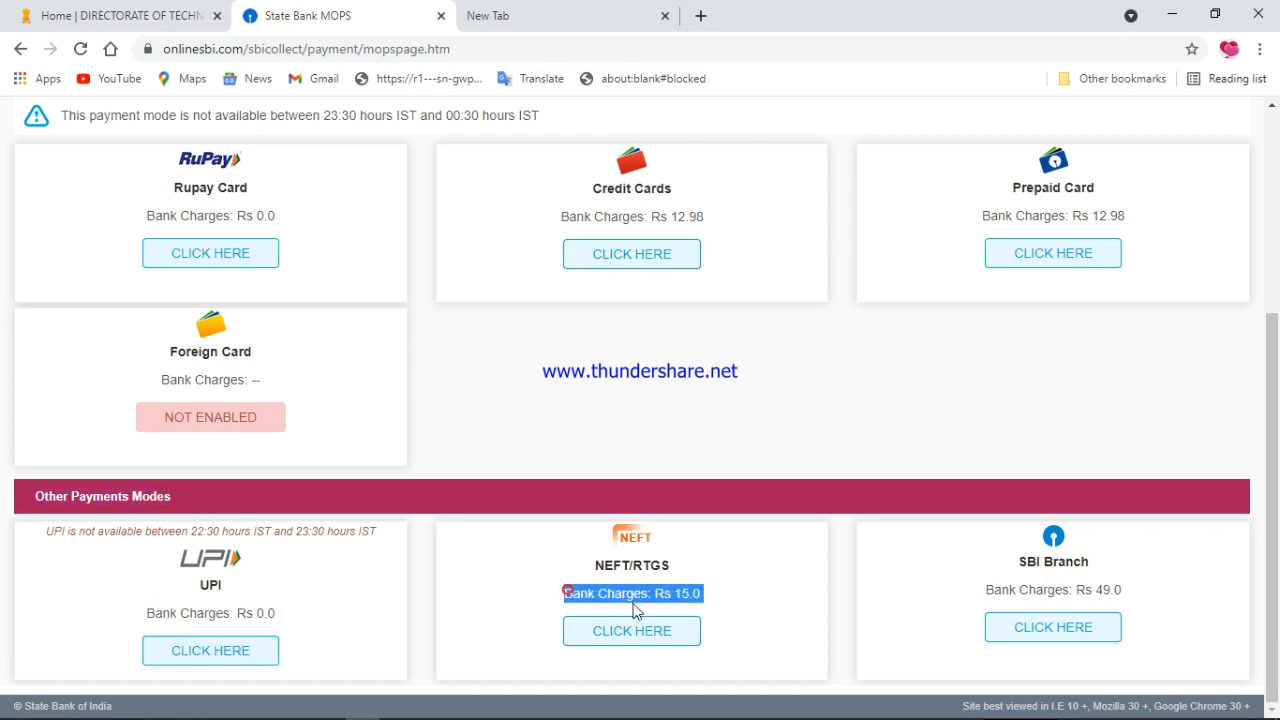
left_click_drag(1001, 590, 1188, 602)
left_click(1180, 595)
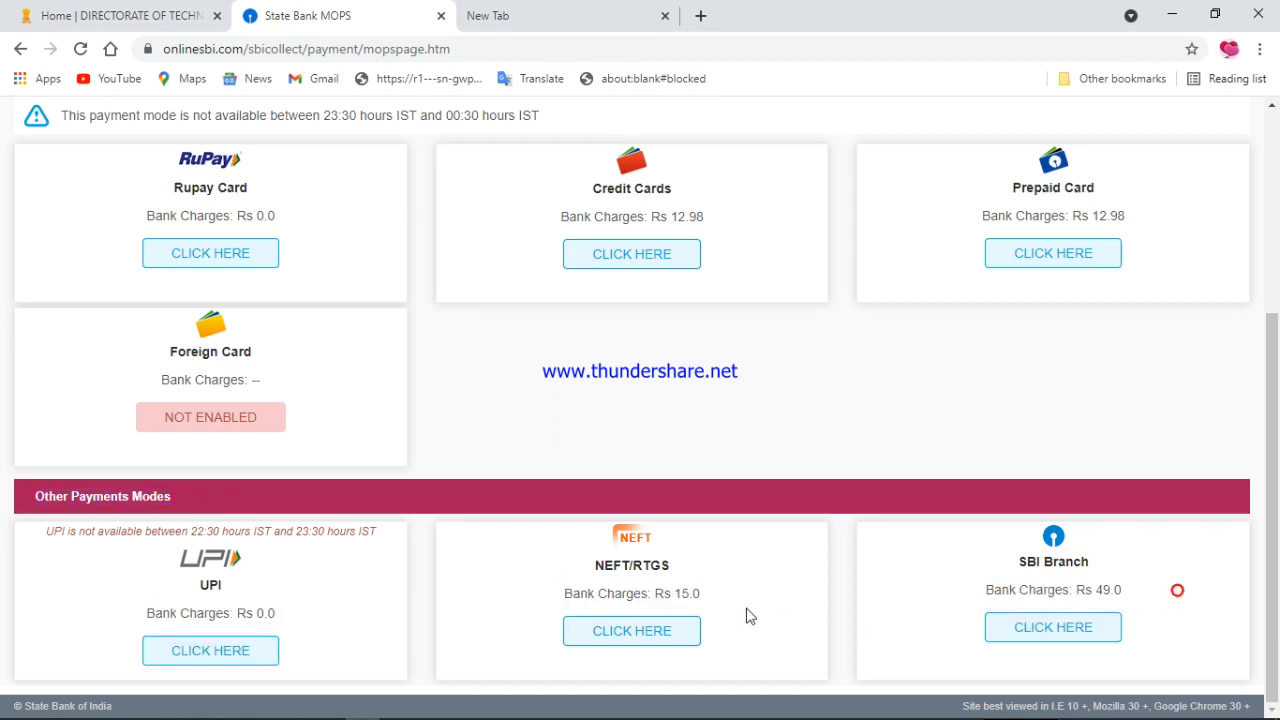
scroll(223, 420, "up", 4)
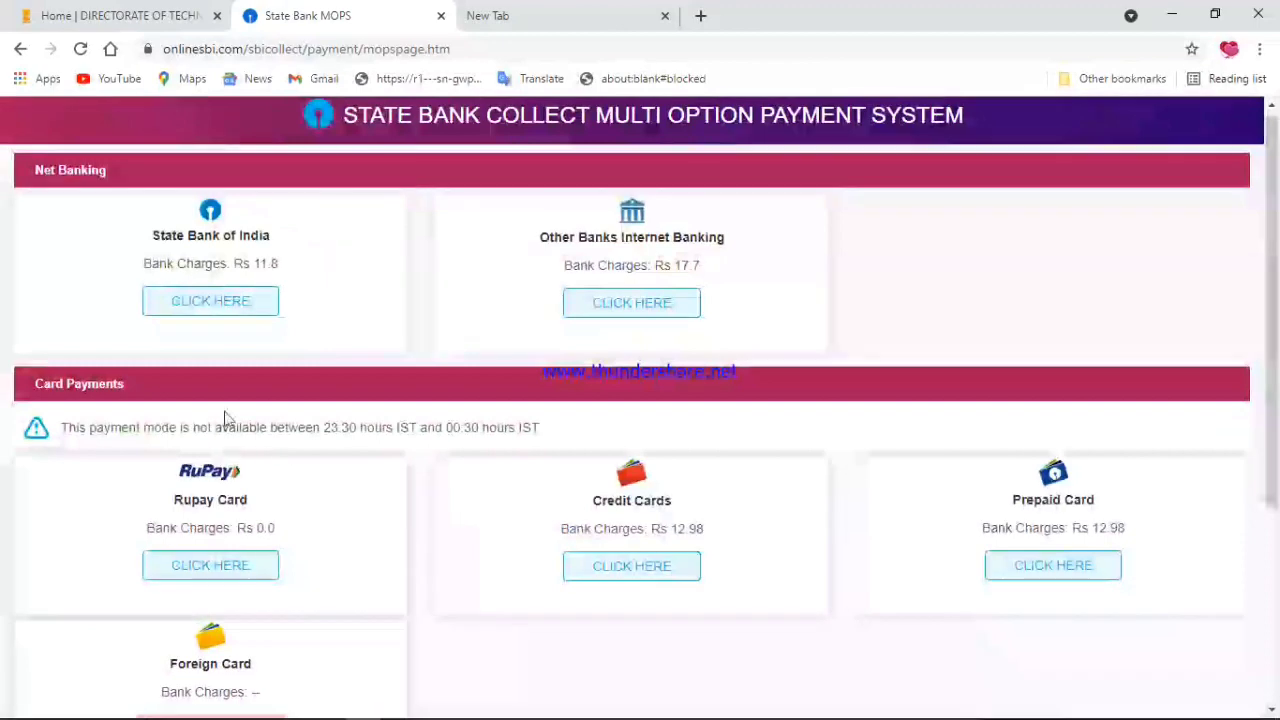
Choose RuPay Card payment and enter the card's CVV and the verification characters.
left_click(244, 566)
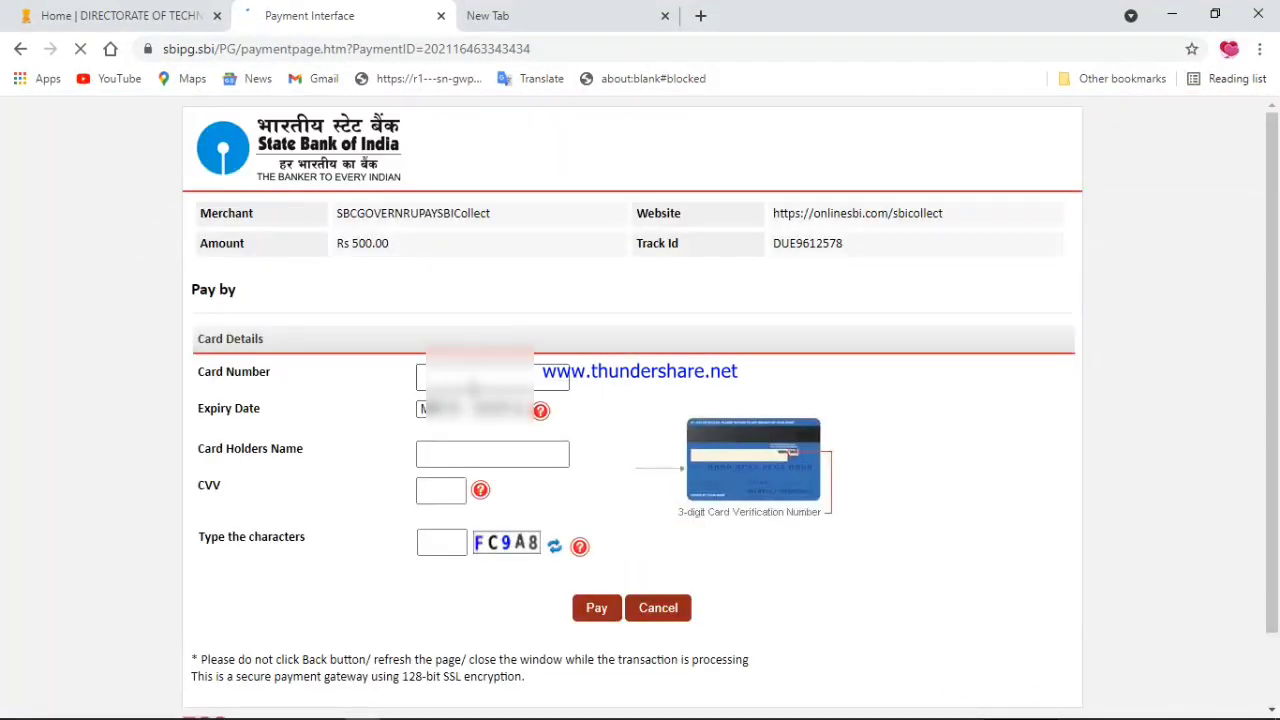
left_click(428, 488)
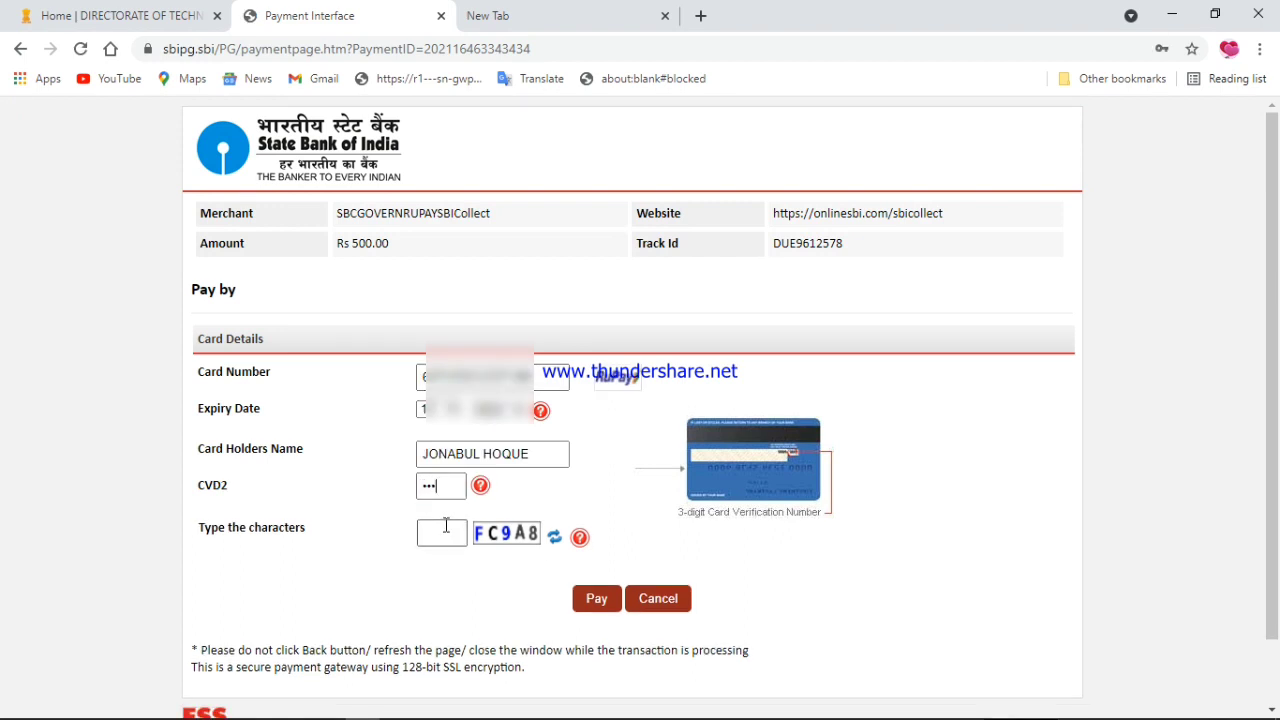
left_click(441, 530)
Copy the Track Id into a new browser tab and return to the payment page.
left_click_drag(775, 242, 869, 238)
key("ctrl+c")
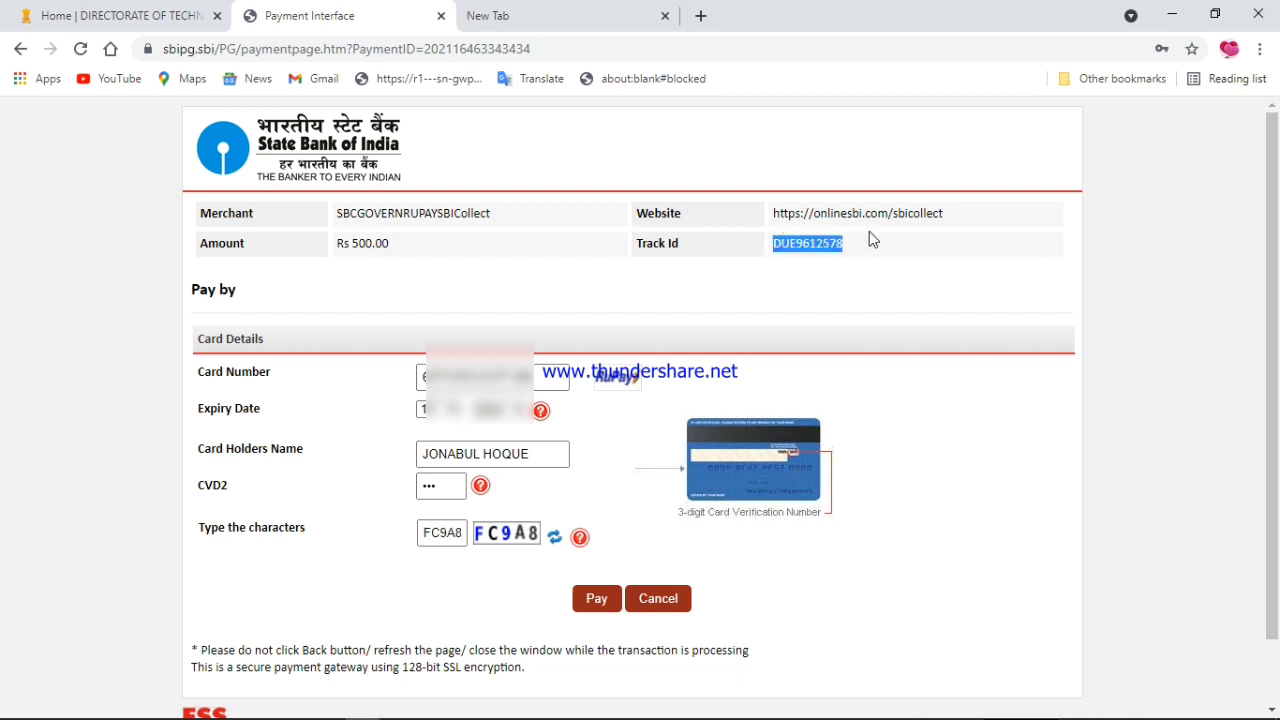
left_click(700, 15)
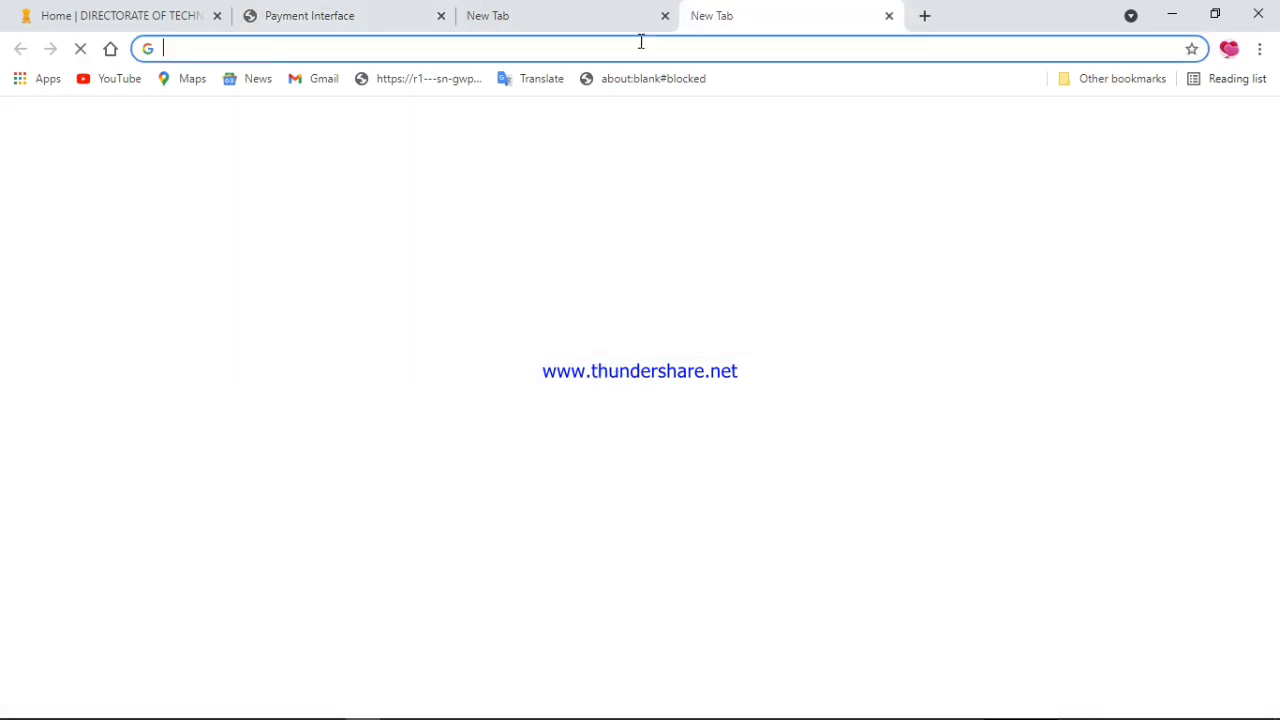
left_click(636, 45)
key("ctrl+v")
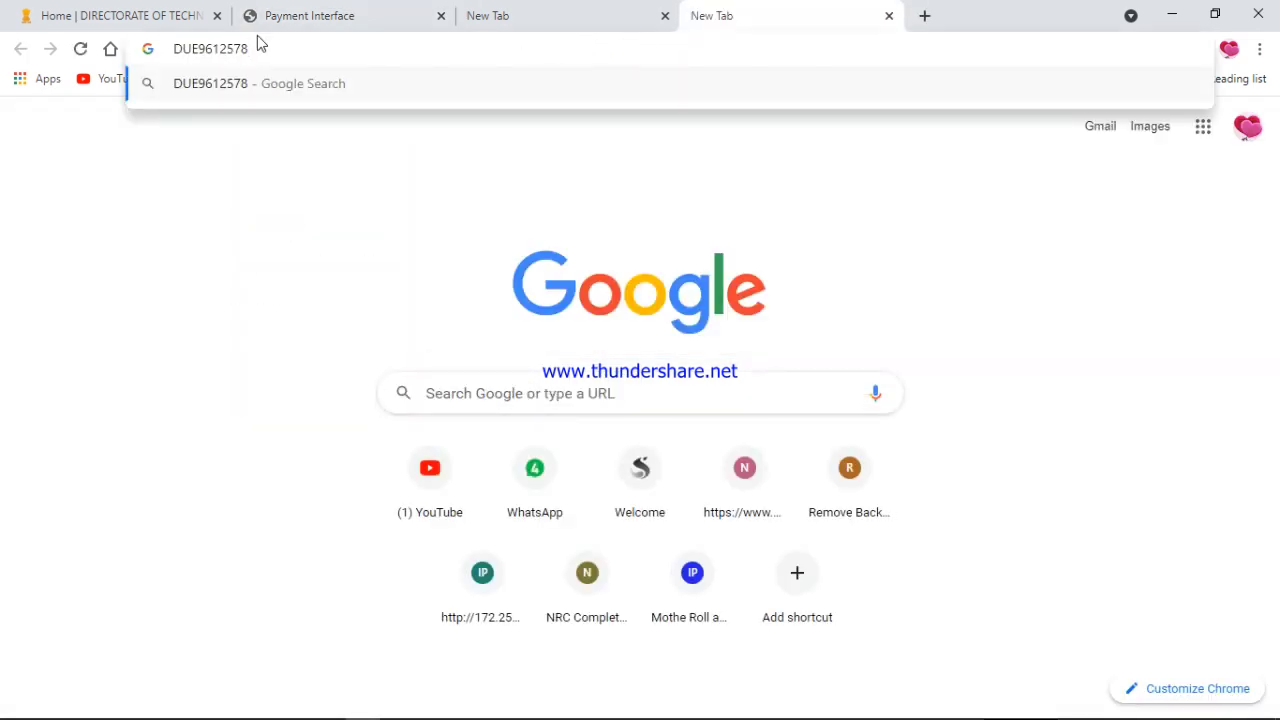
left_click(318, 15)
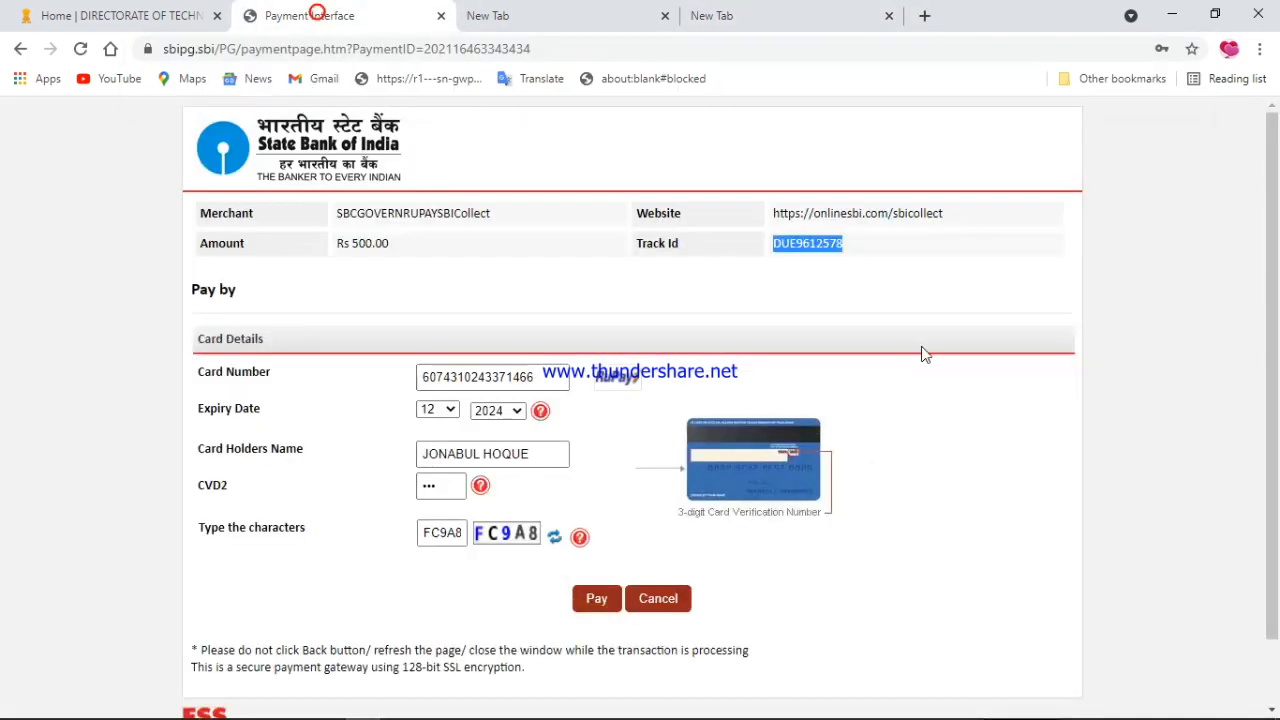
Pay the Rs 500 by RuPay card and authorise it with the one-time password sent to the mobile.
left_click(608, 598)
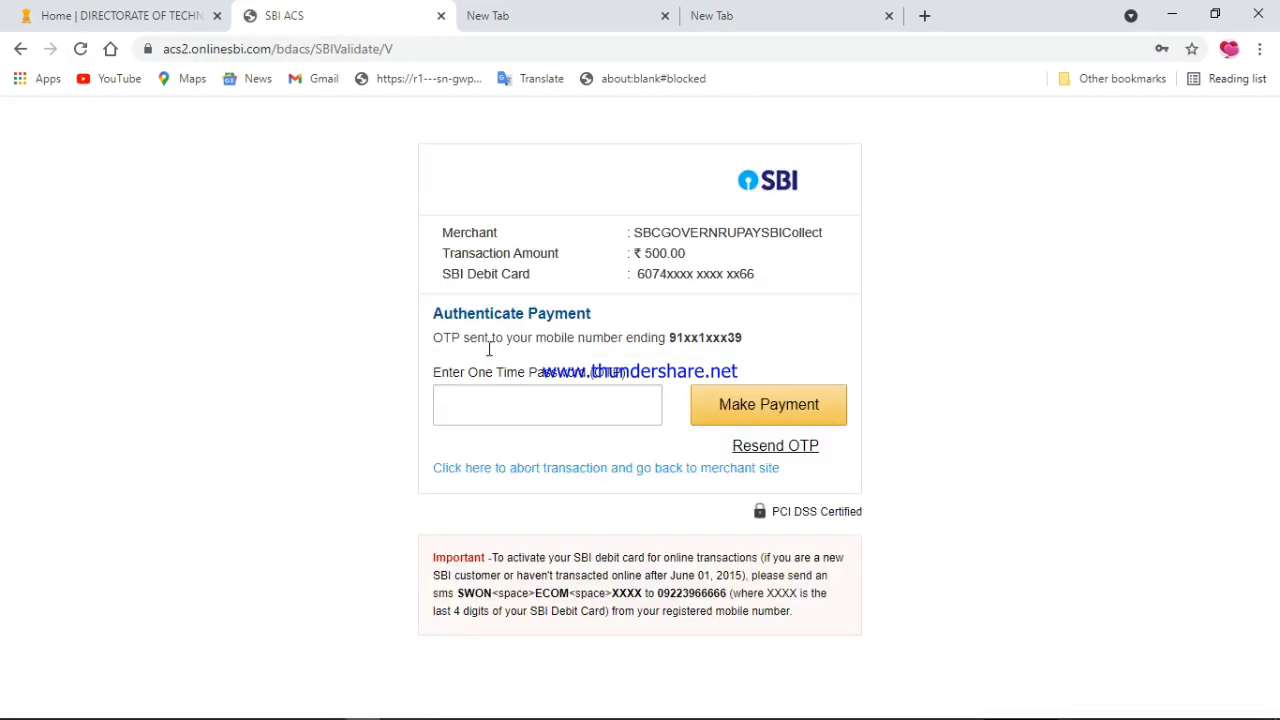
left_click(479, 397)
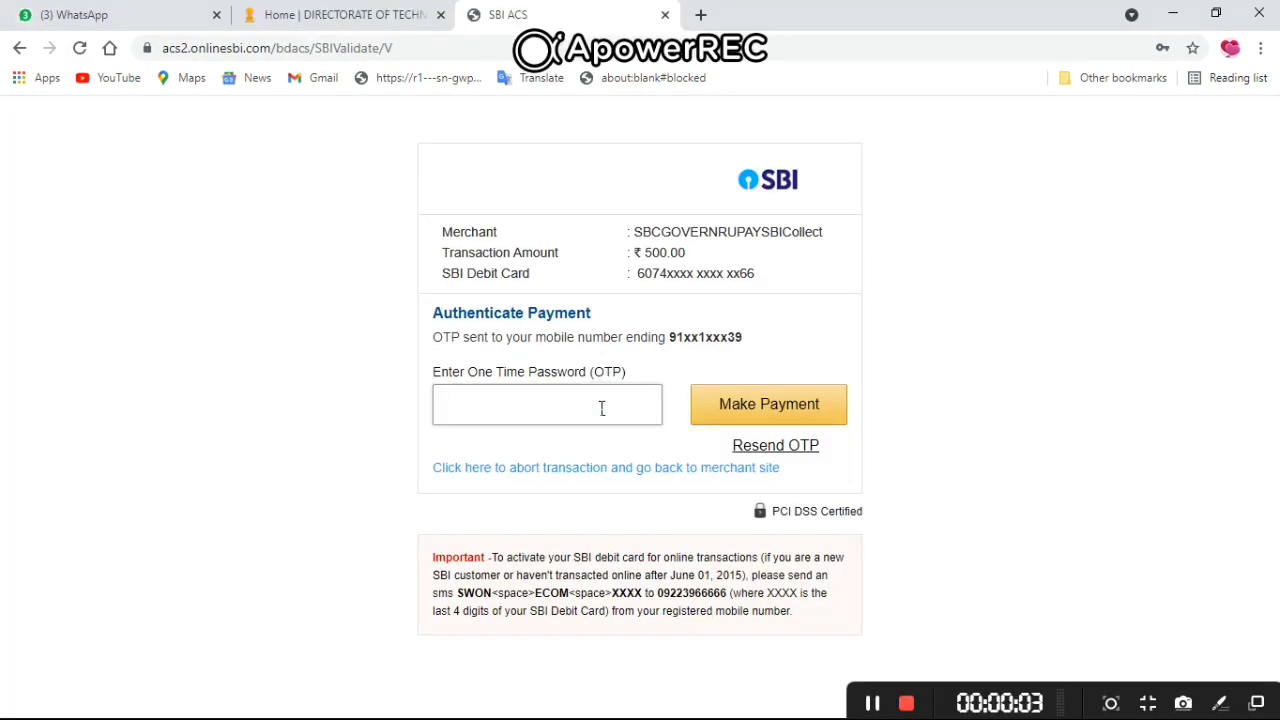
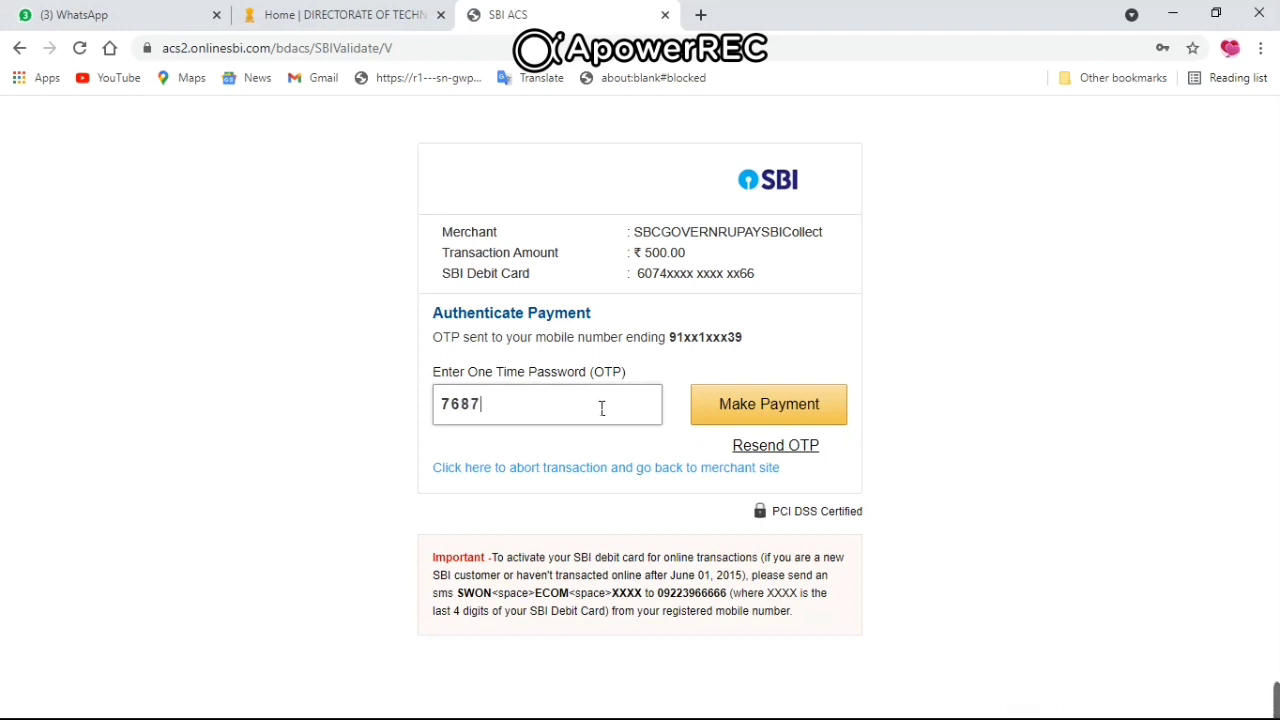
left_click(757, 405)
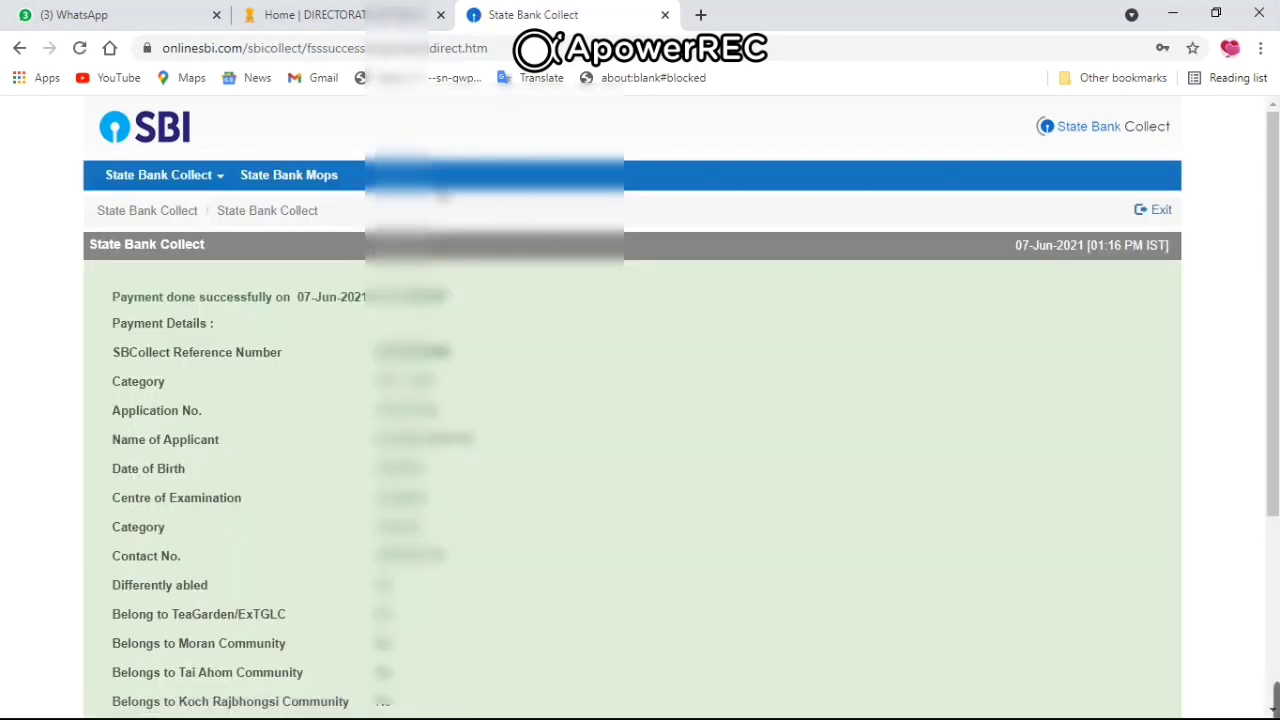
Print the e-Receipt to a Desktop PDF with Microsoft Print to PDF, then return to the success page.
scroll(436, 245, "down", 3)
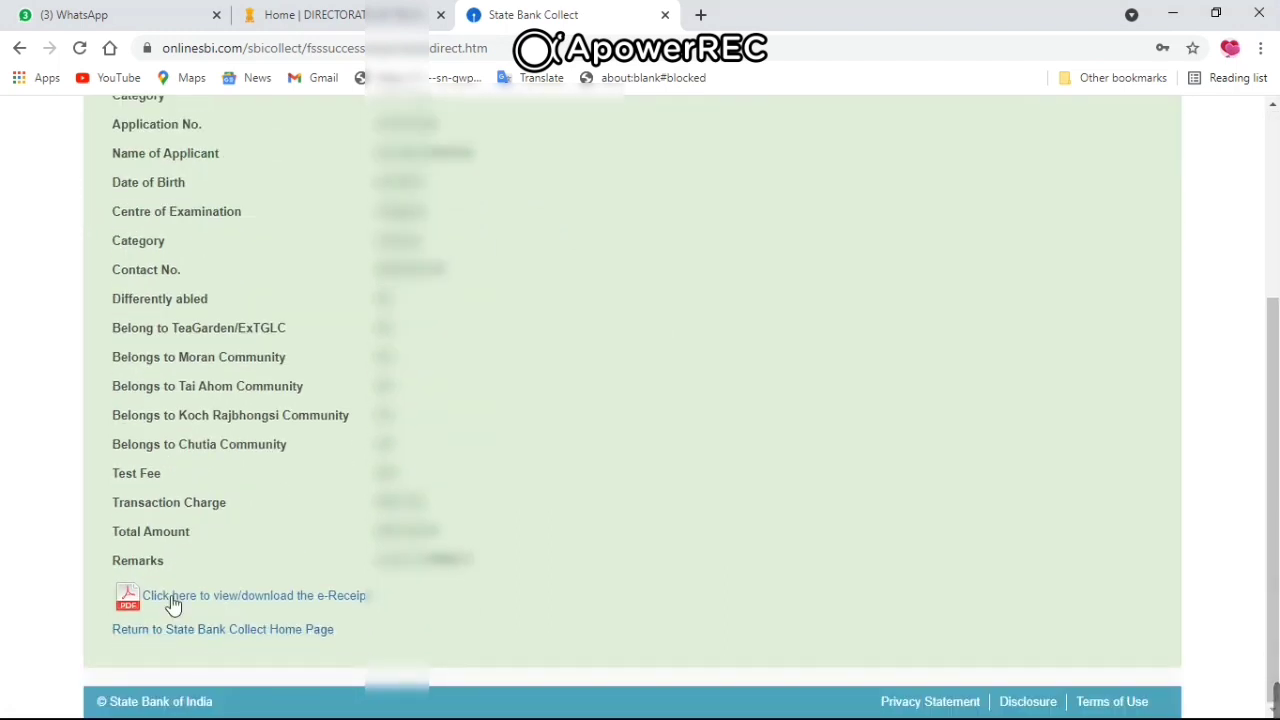
left_click(285, 598)
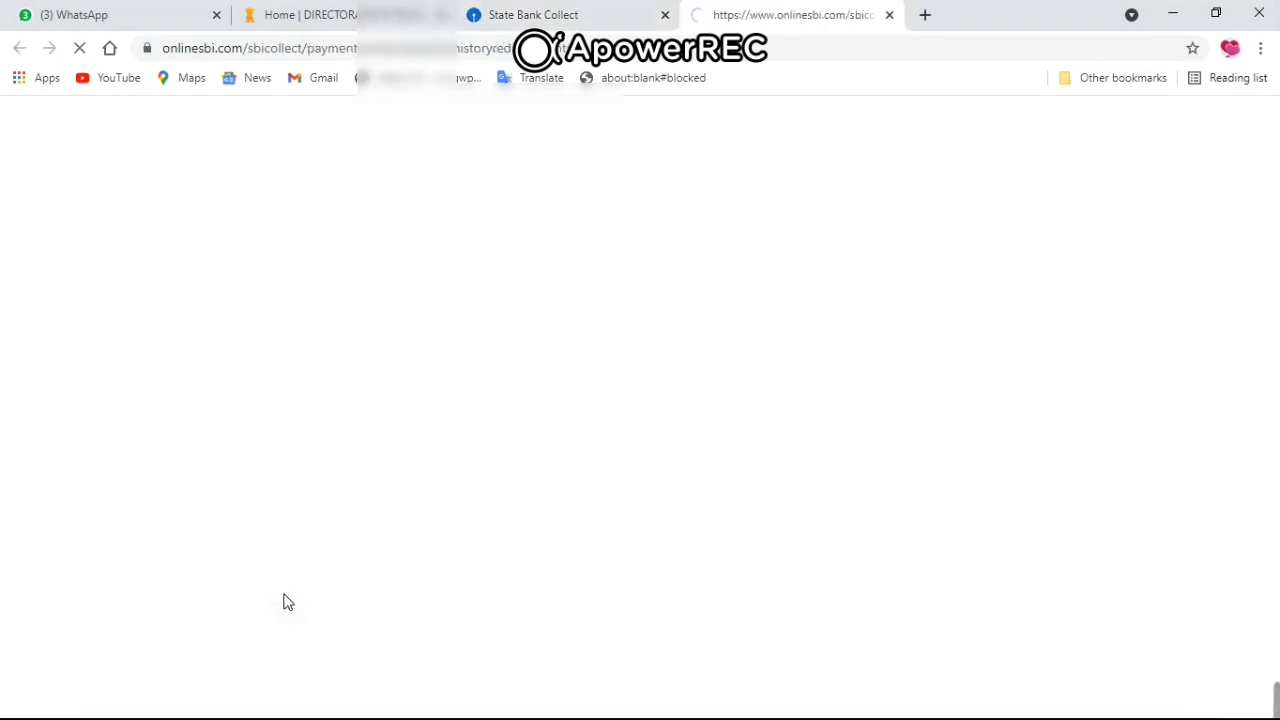
scroll(640, 258, "down", 5)
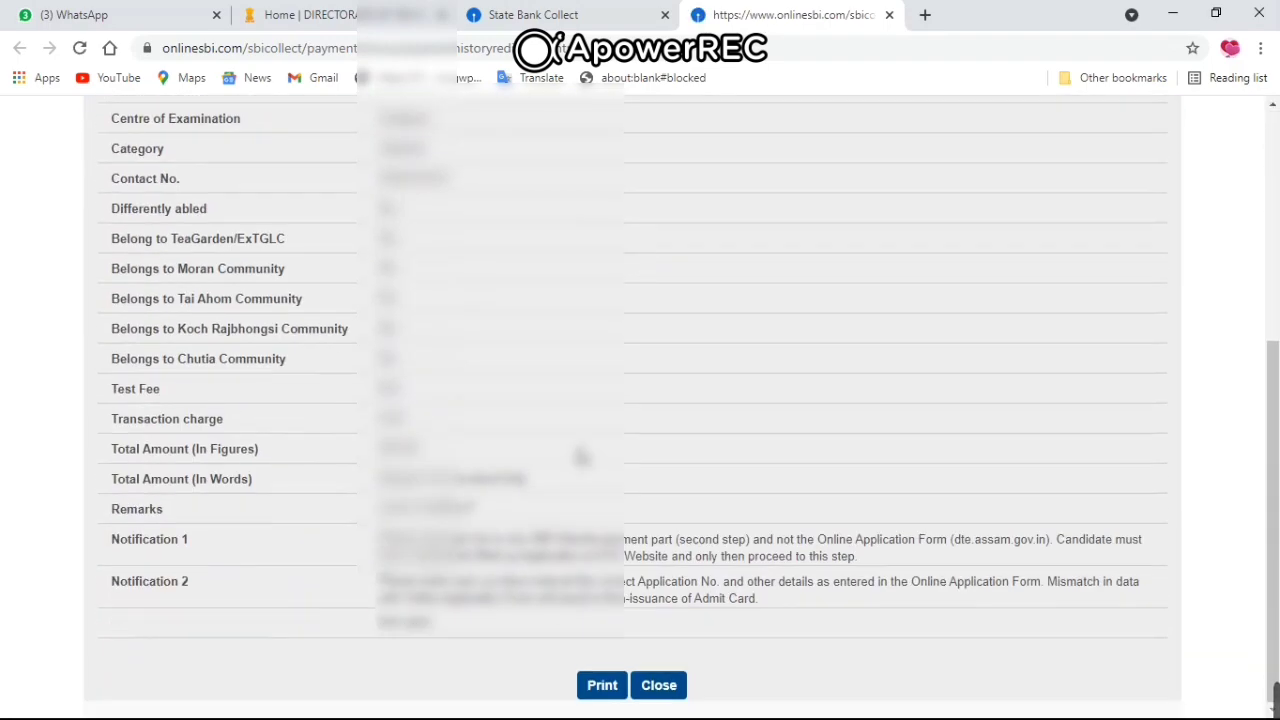
left_click(601, 689)
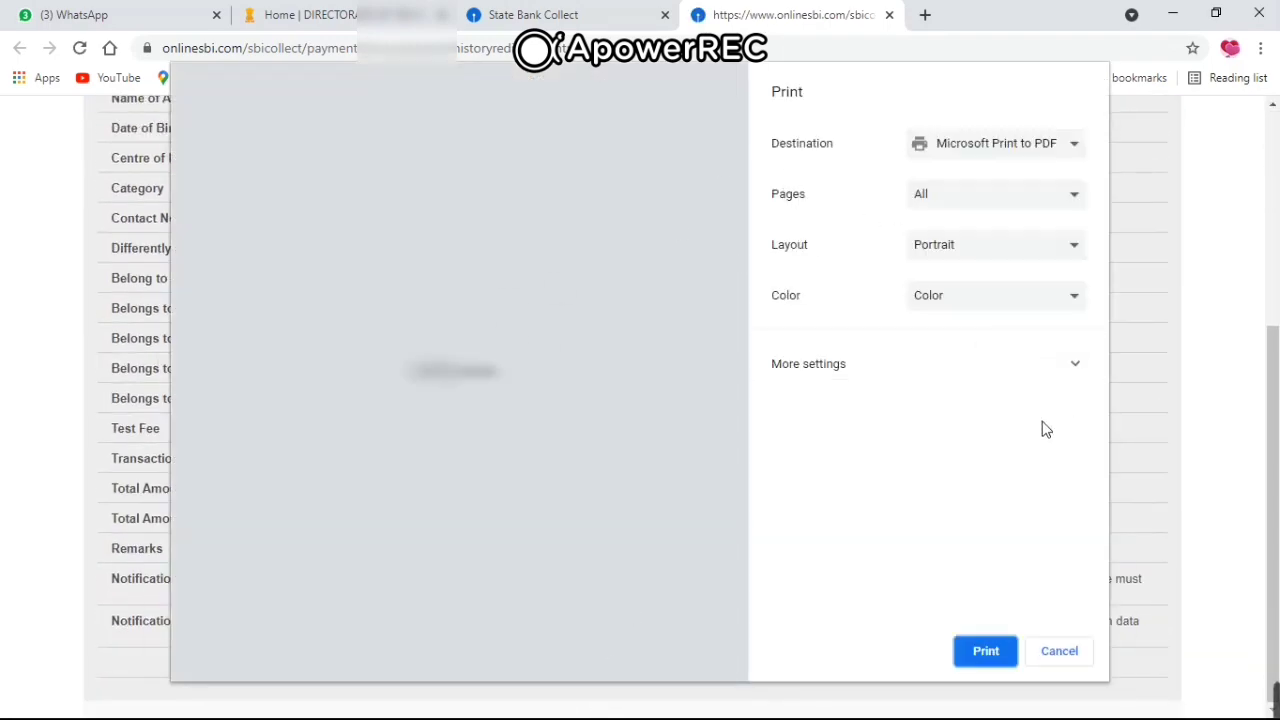
left_click(995, 655)
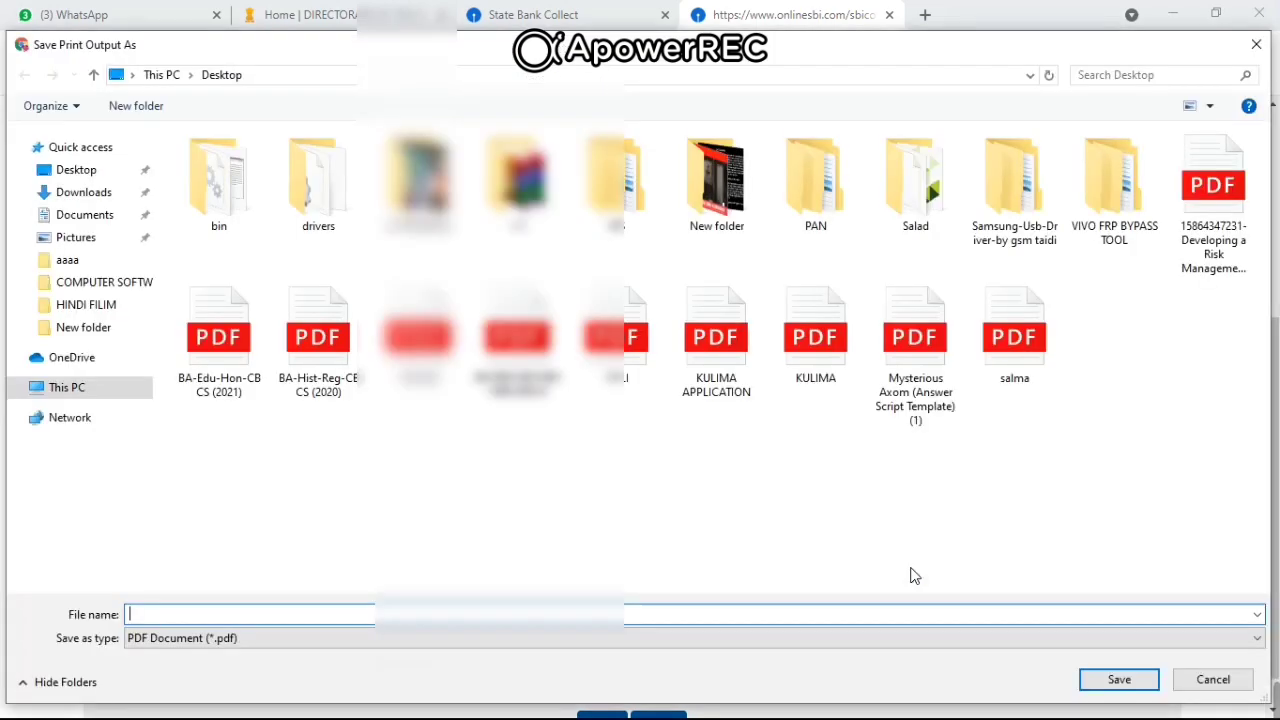
type("KKKKKKKKKKKKKKKKKKKKKKKKKKKKK")
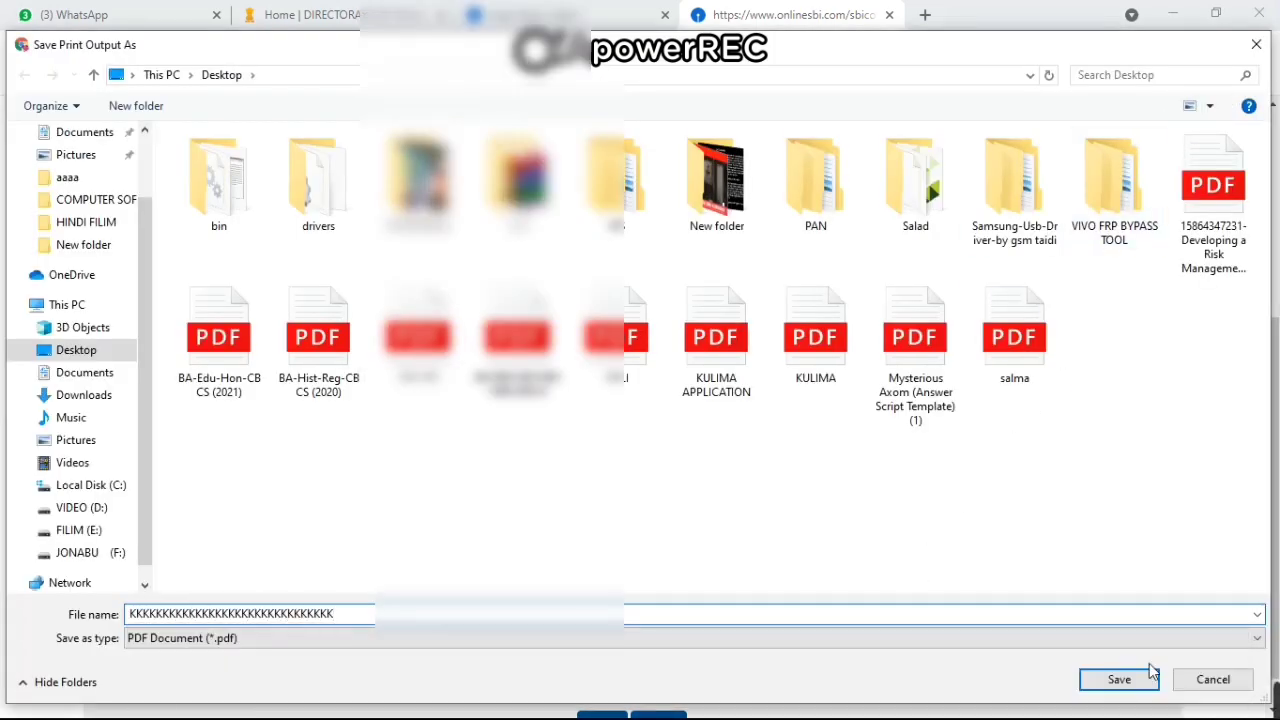
left_click(1132, 682)
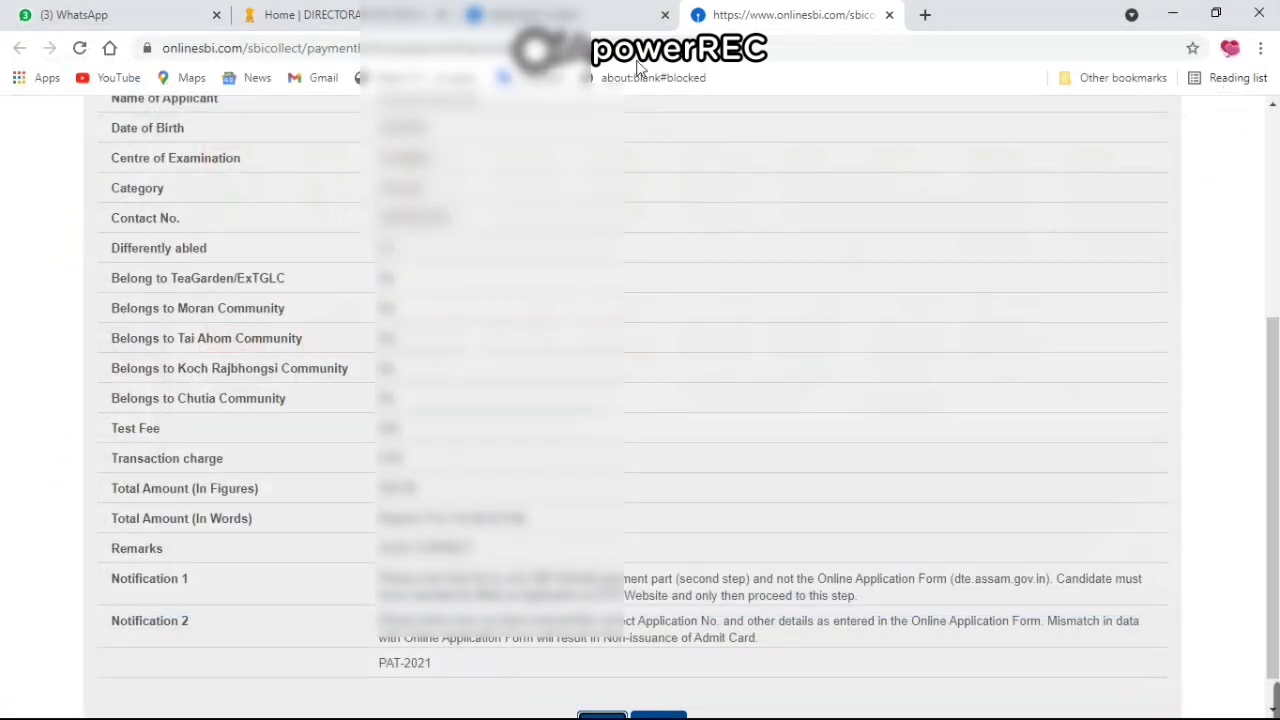
scroll(658, 289, "down", 1)
left_click(658, 686)
scroll(293, 432, "down", 3)
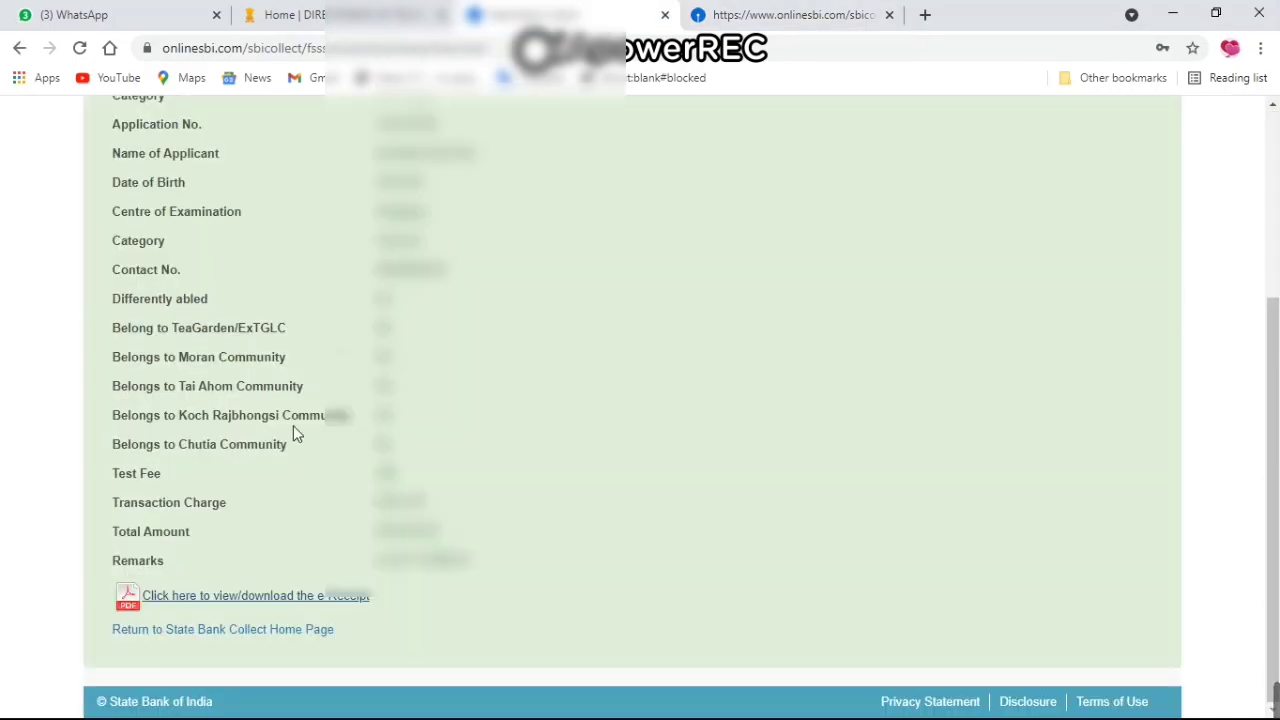